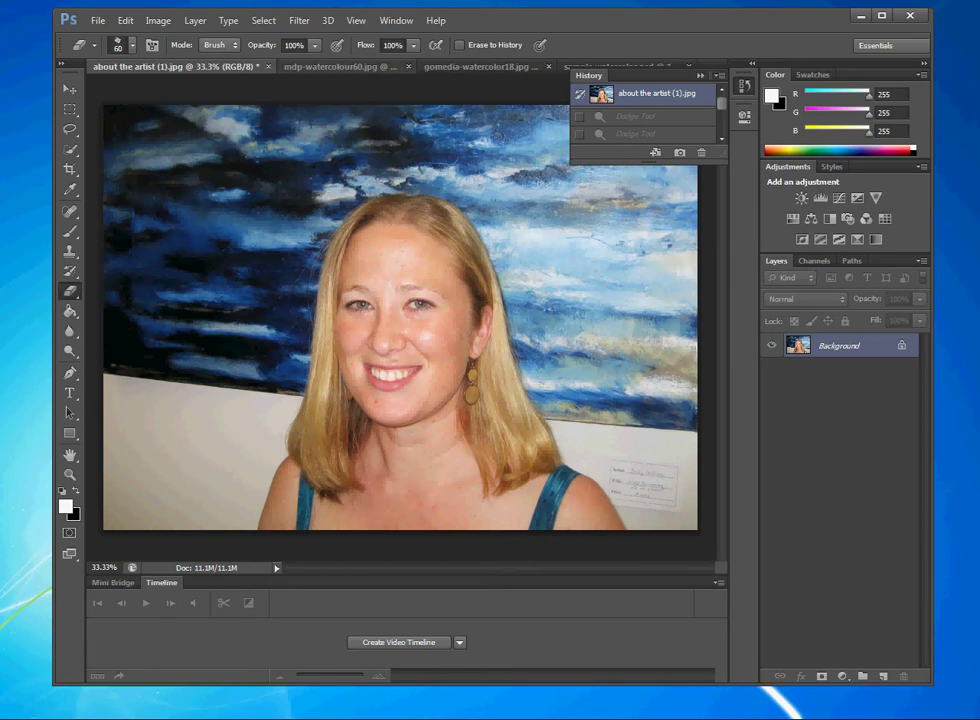
Step: Examine the open blue and orange watercolour images, and return to the portrait photo
{"action": "key", "text": "ctrl+Tab"}
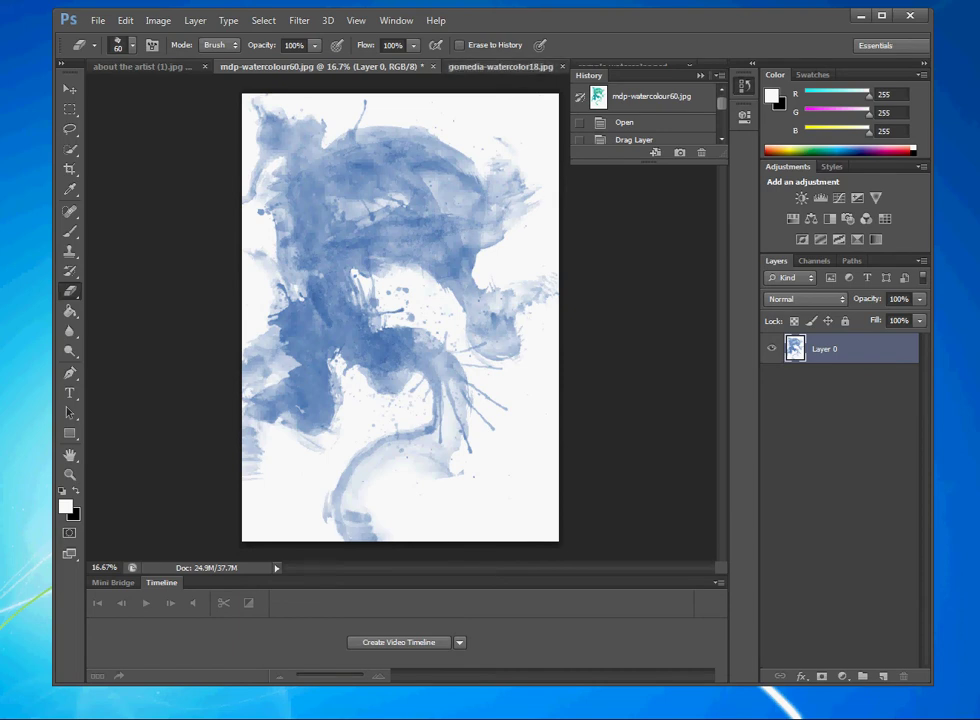
{"action": "key", "text": "ctrl+Tab"}
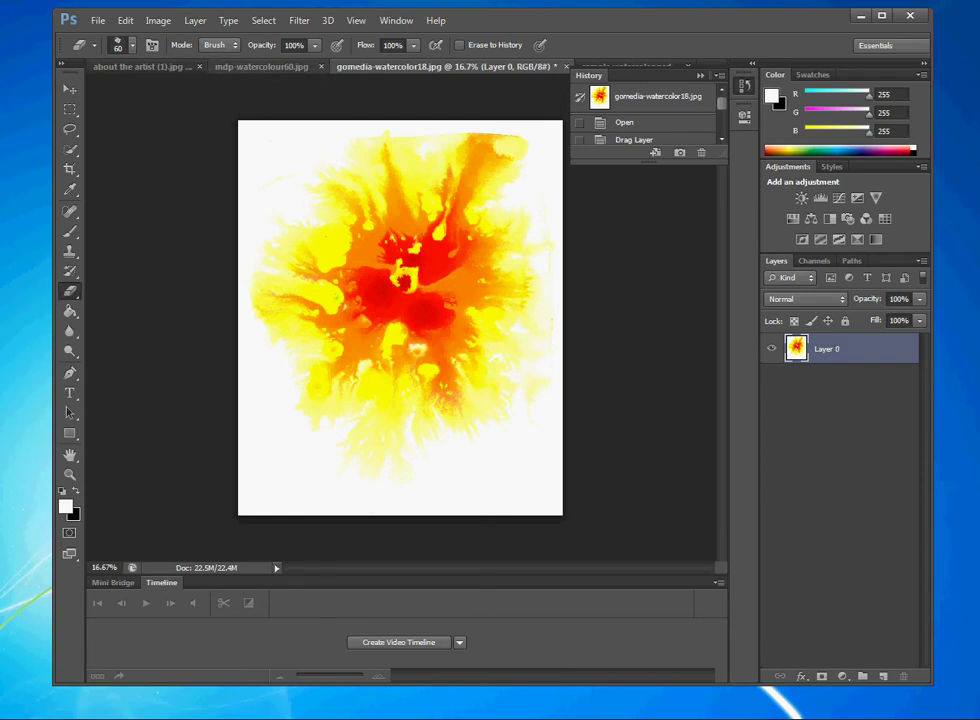
{"action": "key", "text": "ctrl+shift+Tab"}
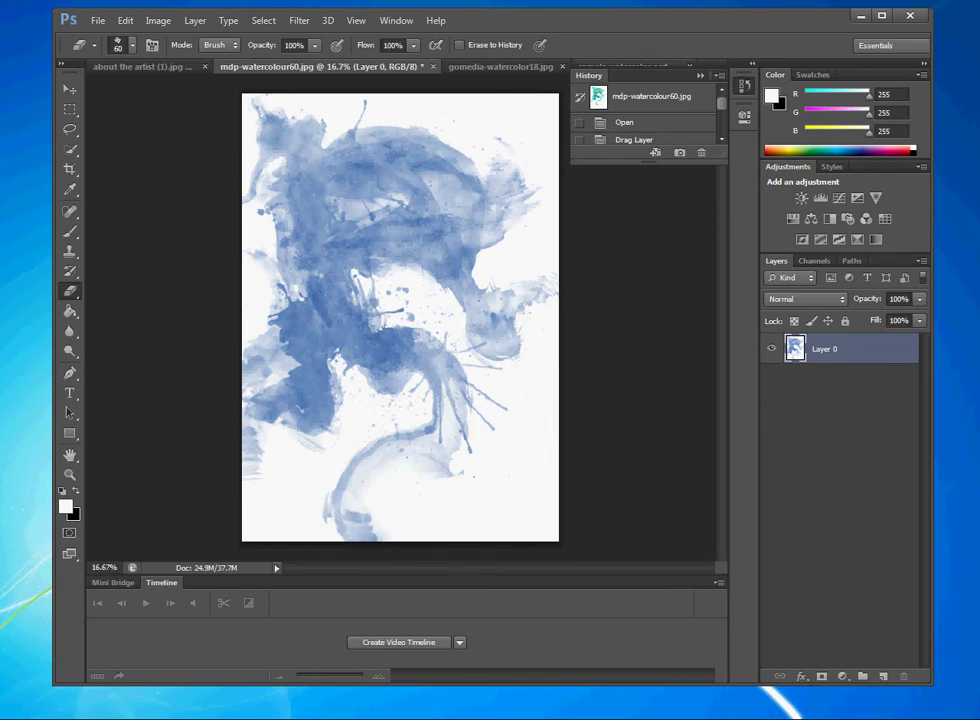
{"action": "key", "text": "ctrl+shift+Tab"}
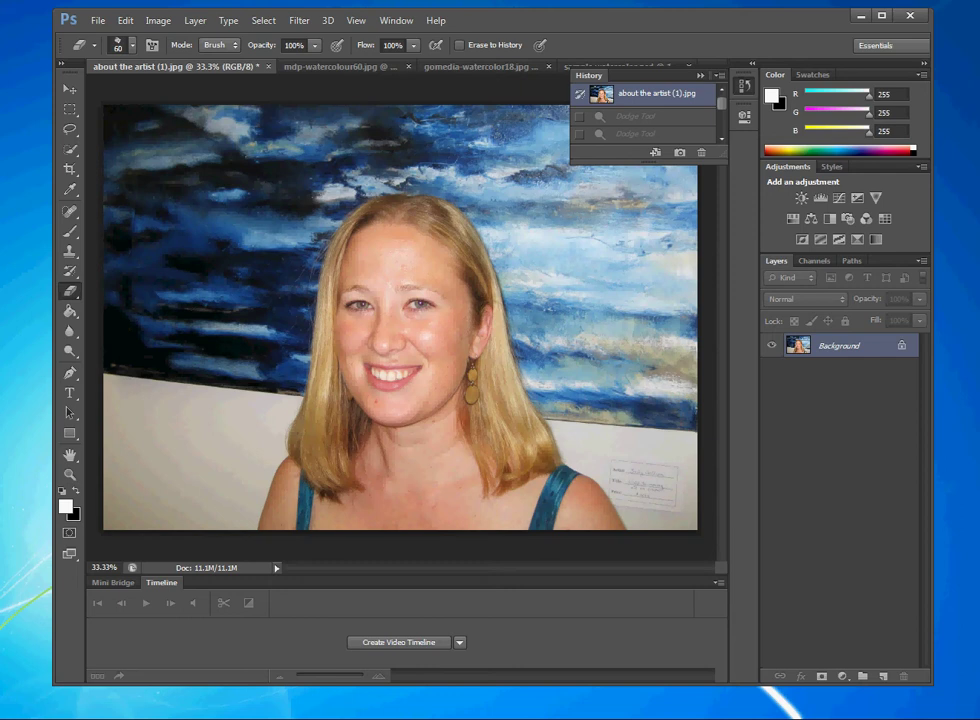
Step: Convert the portrait photo's locked Background into an editable layer named Layer 0
{"action": "key", "text": "ctrl+o"}
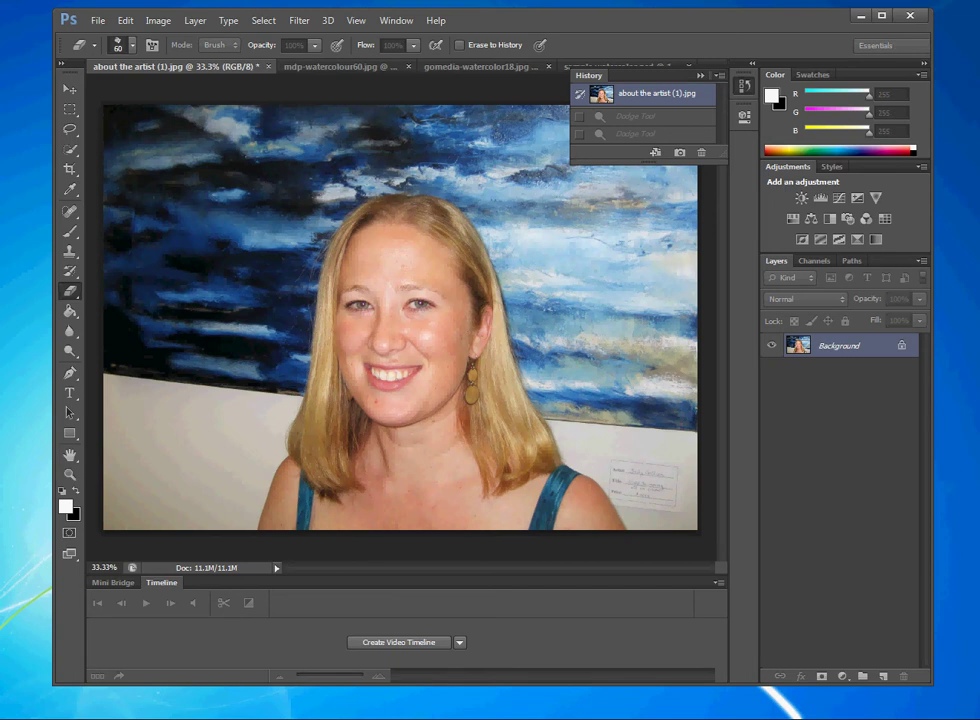
{"action": "left_click_drag", "start_coordinate": [215, 174], "coordinate": [662, 435]}
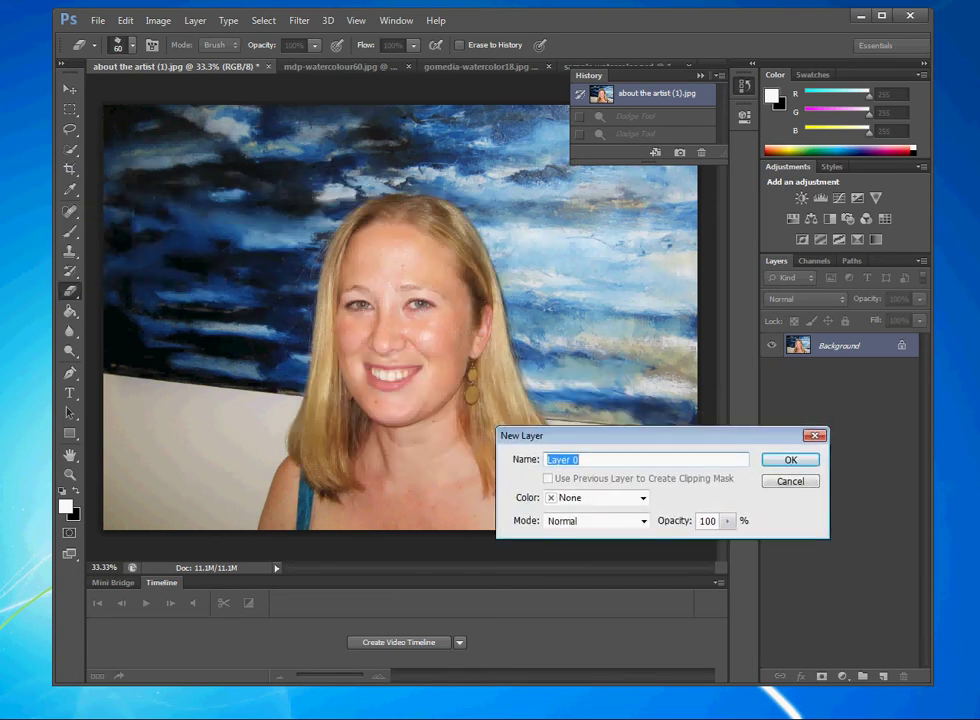
{"action": "key", "text": "Return"}
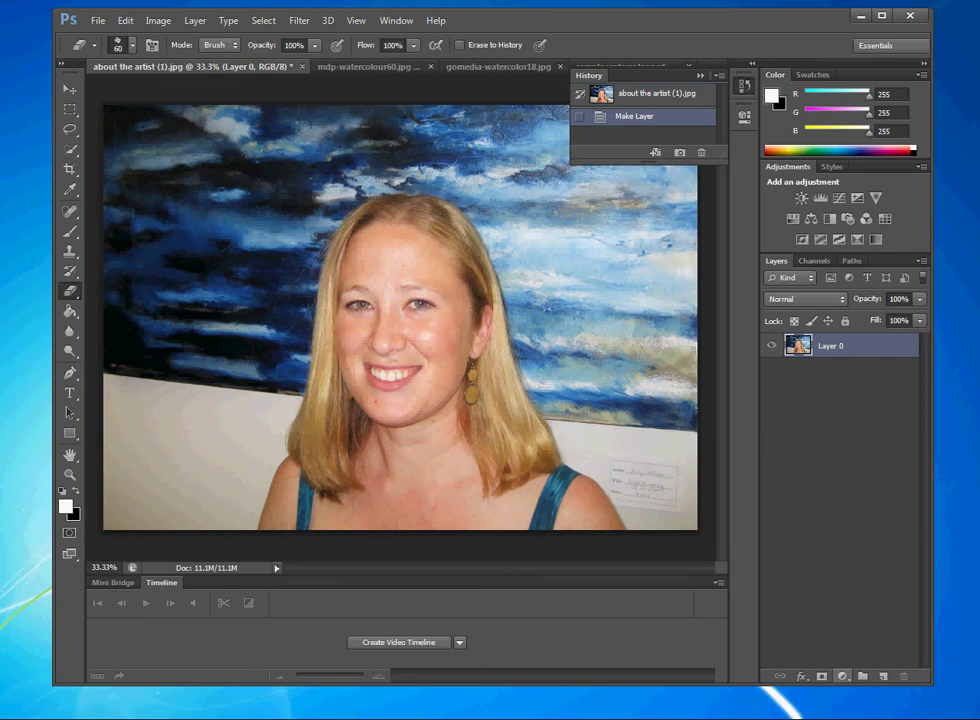
Step: Add a Threshold adjustment layer above the portrait with a threshold level of 157
{"action": "left_click", "coordinate": [842, 676]}
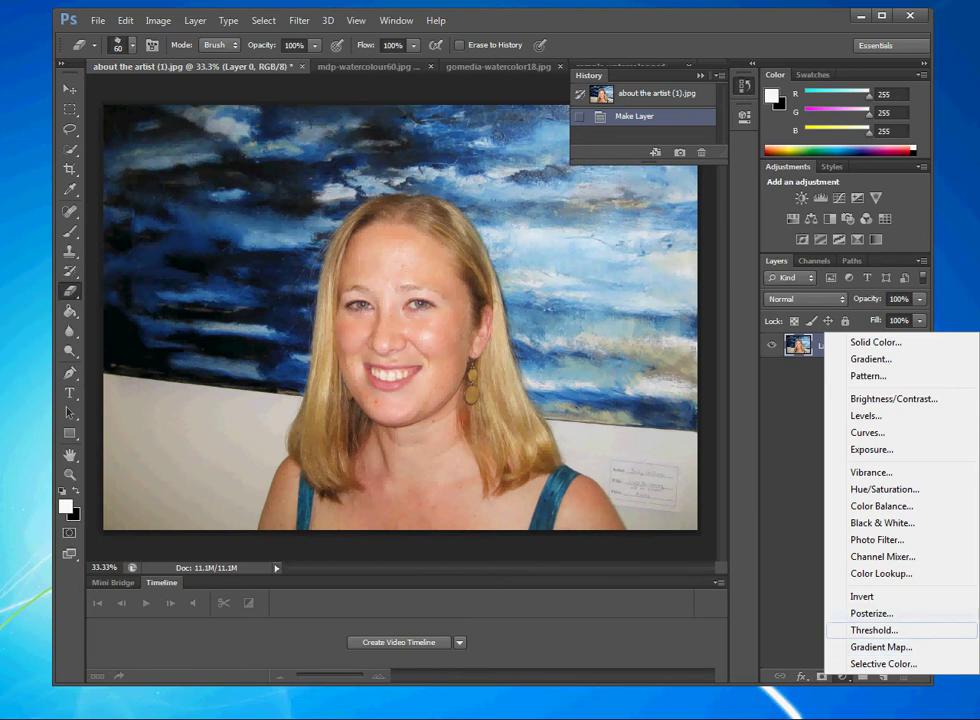
{"action": "left_click", "coordinate": [874, 630]}
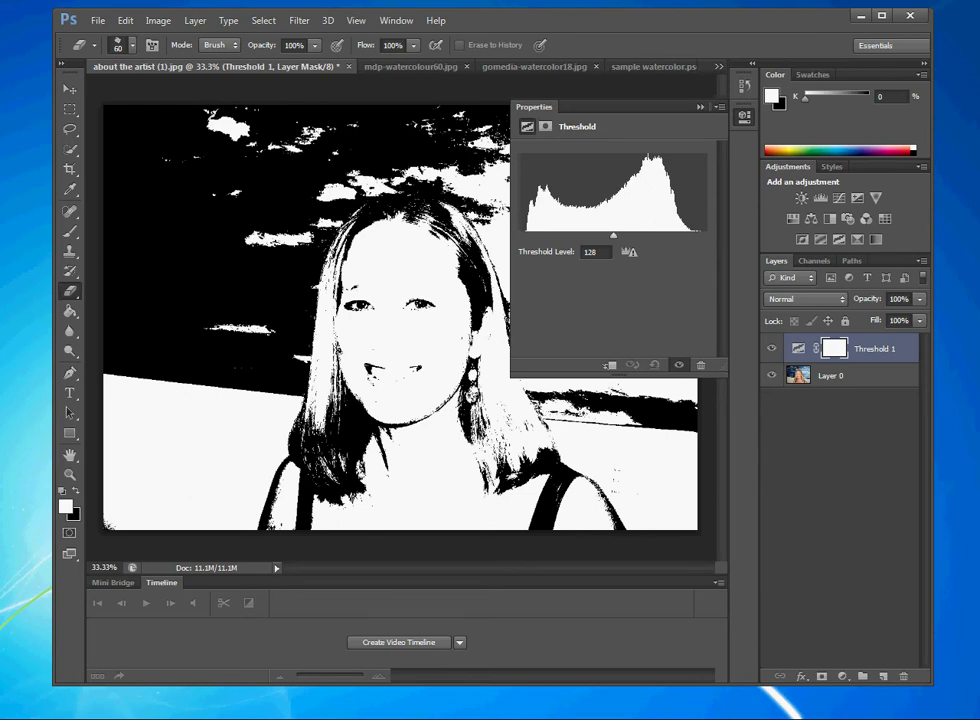
{"action": "left_click_drag", "start_coordinate": [613, 235], "coordinate": [635, 235]}
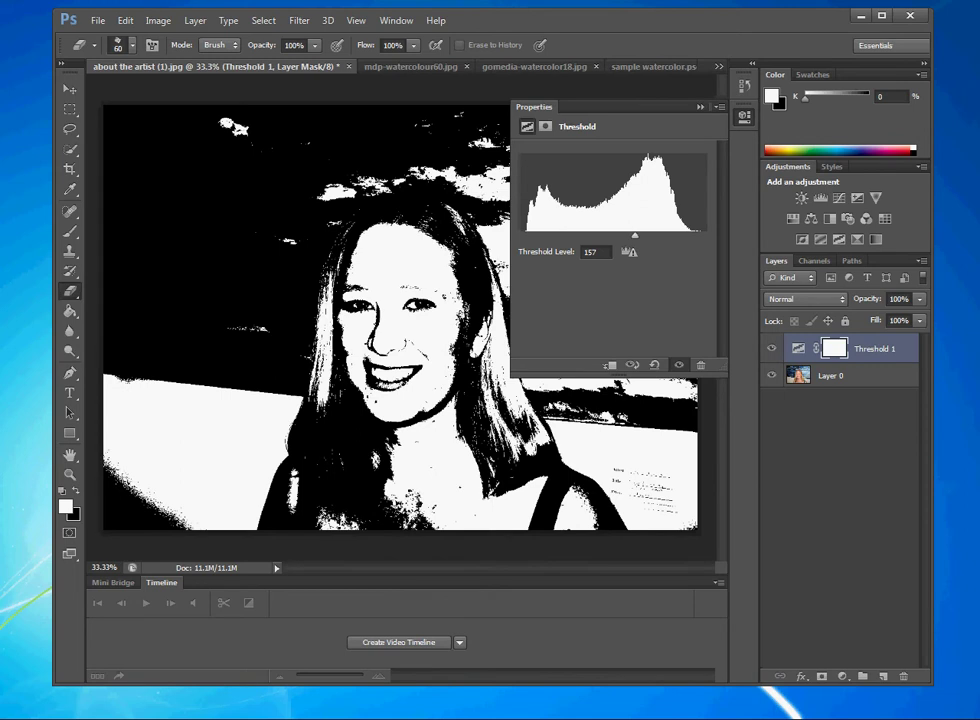
Step: Lighten the hair strands on both sides of the face on Layer 0 with the Dodge tool
{"action": "left_click", "coordinate": [855, 375]}
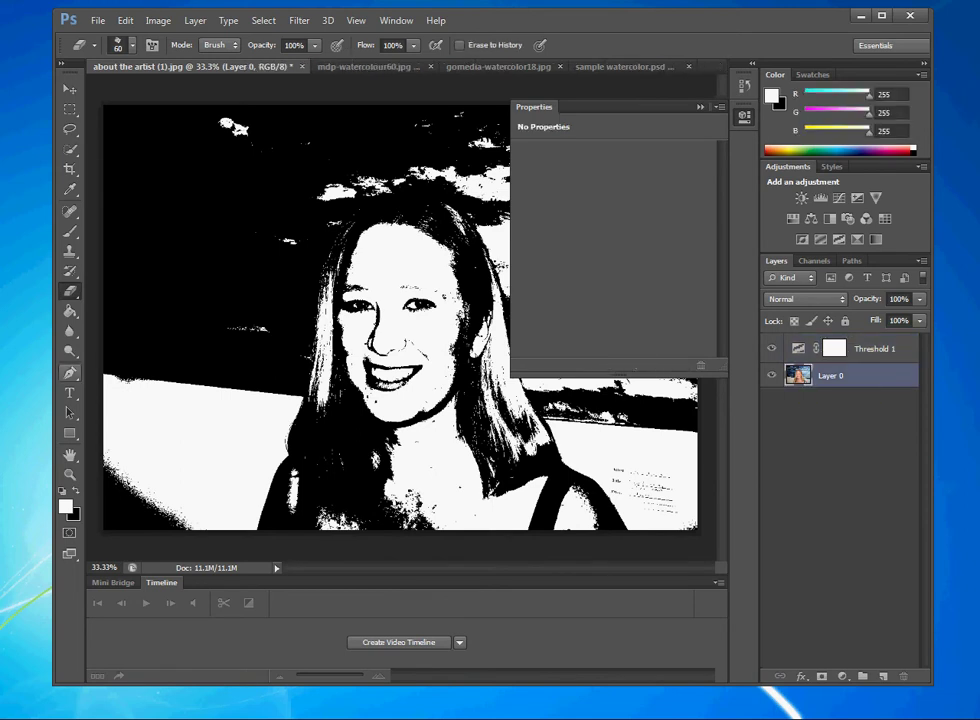
{"action": "left_click", "coordinate": [70, 350]}
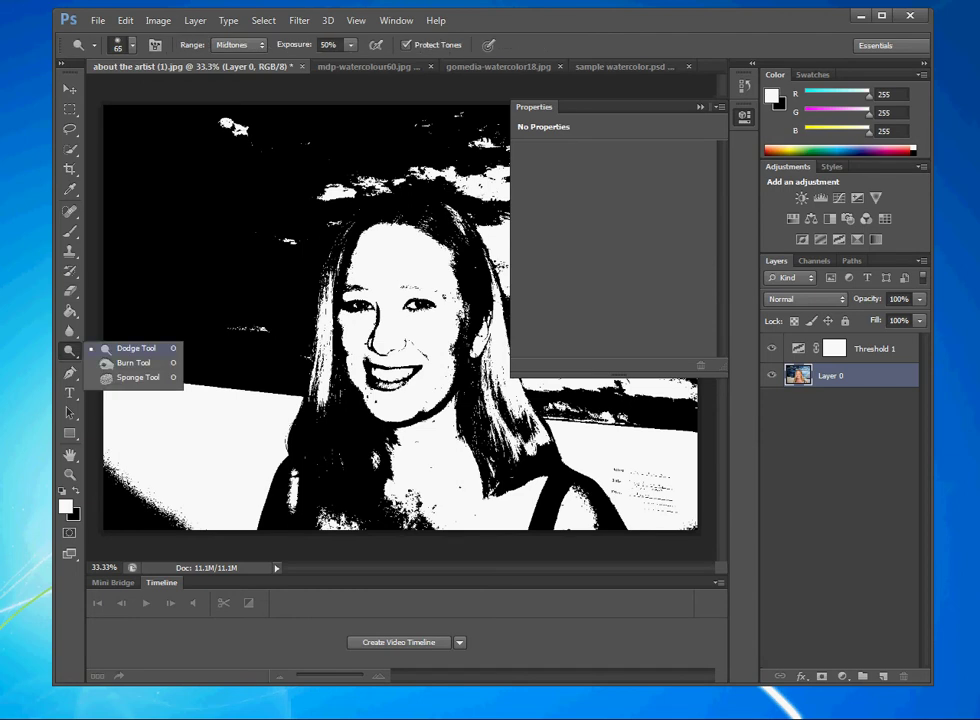
{"action": "left_click", "coordinate": [136, 348]}
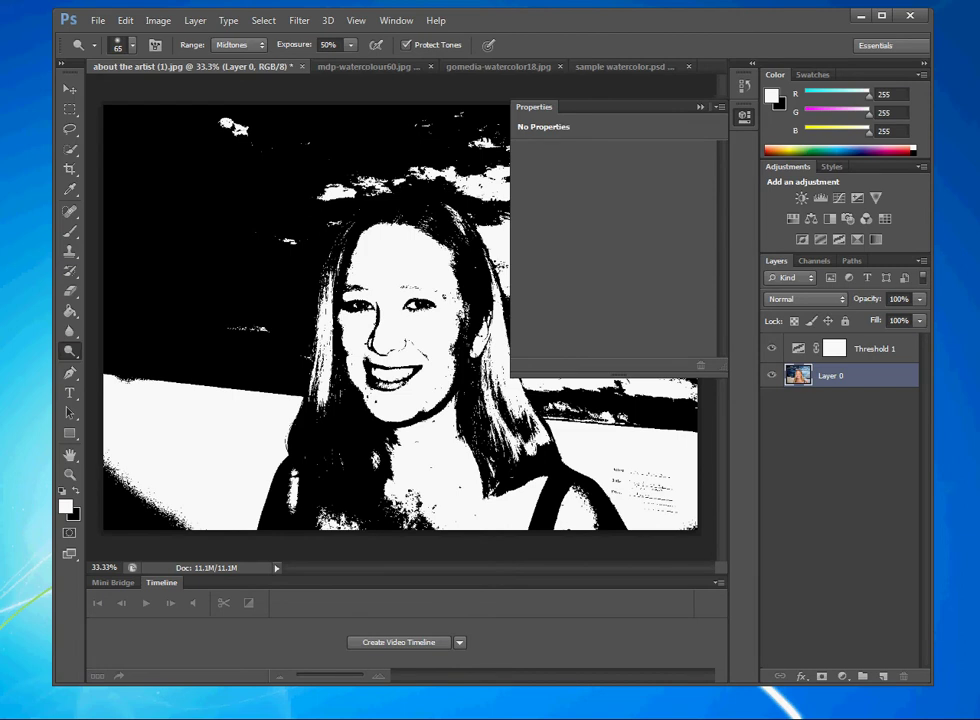
{"action": "mouse_move", "coordinate": [450, 230]}
{"action": "left_mouse_down"}
{"action": "mouse_move", "coordinate": [498, 275]}
{"action": "mouse_move", "coordinate": [450, 216]}
{"action": "mouse_move", "coordinate": [474, 258]}
{"action": "mouse_move", "coordinate": [480, 405]}
{"action": "mouse_move", "coordinate": [512, 464]}
{"action": "left_mouse_up"}
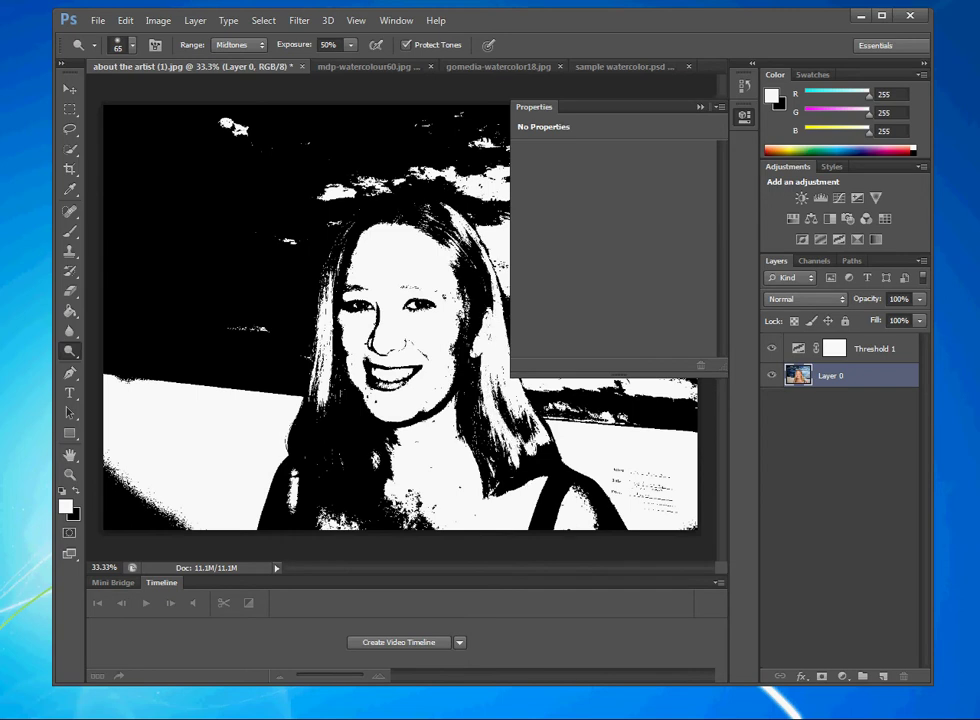
{"action": "mouse_move", "coordinate": [326, 385]}
{"action": "left_mouse_down"}
{"action": "mouse_move", "coordinate": [312, 425]}
{"action": "mouse_move", "coordinate": [308, 395]}
{"action": "mouse_move", "coordinate": [298, 440]}
{"action": "mouse_move", "coordinate": [313, 420]}
{"action": "left_mouse_up"}
{"action": "mouse_move", "coordinate": [241, 324]}
{"action": "left_mouse_down"}
{"action": "mouse_move", "coordinate": [282, 349]}
{"action": "mouse_move", "coordinate": [259, 297]}
{"action": "mouse_move", "coordinate": [278, 305]}
{"action": "mouse_move", "coordinate": [244, 252]}
{"action": "mouse_move", "coordinate": [279, 355]}
{"action": "left_mouse_up"}
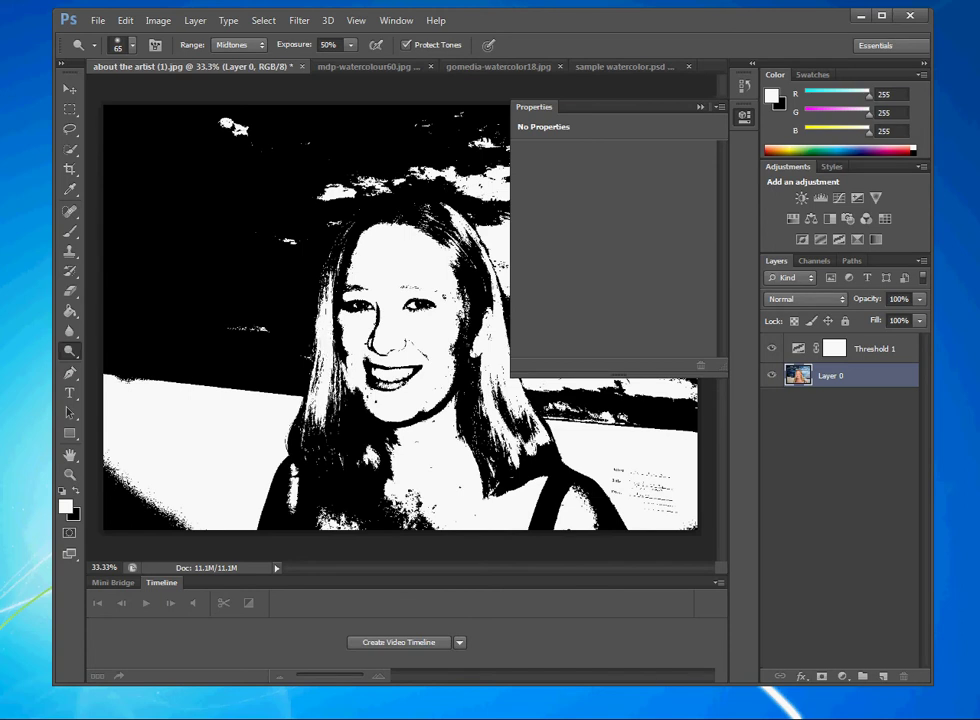
Step: Darken the nose and eyebrow details on Layer 0 with the Burn tool
{"action": "left_click", "coordinate": [70, 351]}
{"action": "left_click", "coordinate": [125, 362]}
{"action": "left_click_drag", "start_coordinate": [346, 376], "coordinate": [324, 322]}
{"action": "mouse_move", "coordinate": [376, 192]}
{"action": "left_mouse_down"}
{"action": "mouse_move", "coordinate": [358, 338]}
{"action": "mouse_move", "coordinate": [362, 351]}
{"action": "mouse_move", "coordinate": [396, 347]}
{"action": "left_mouse_up"}
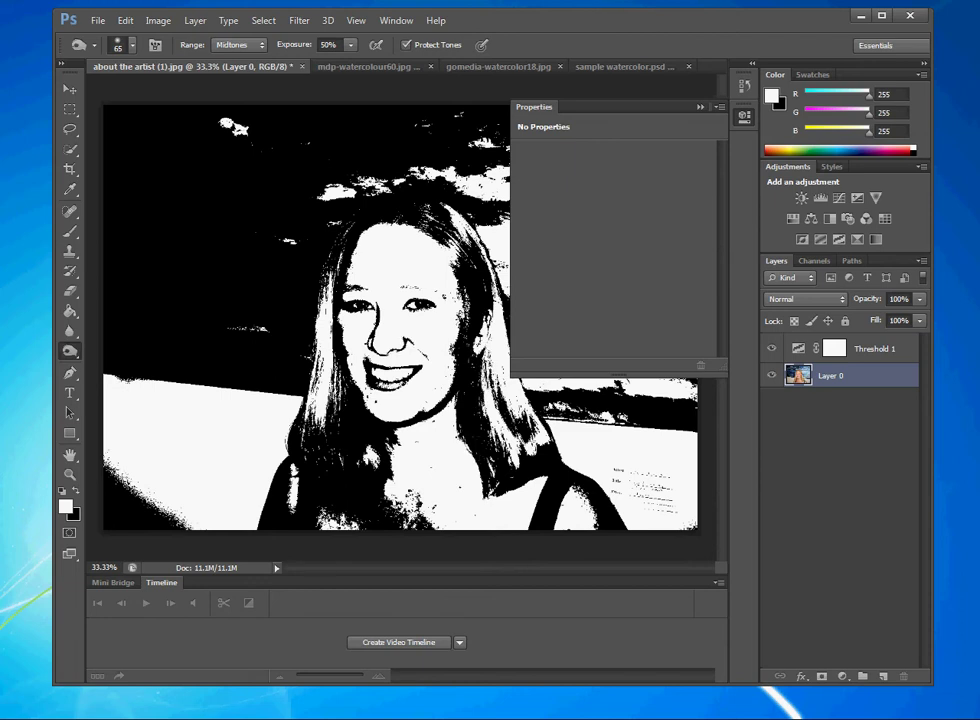
{"action": "mouse_move", "coordinate": [447, 296]}
{"action": "left_mouse_down"}
{"action": "mouse_move", "coordinate": [408, 286]}
{"action": "mouse_move", "coordinate": [444, 292]}
{"action": "mouse_move", "coordinate": [428, 288]}
{"action": "left_mouse_up"}
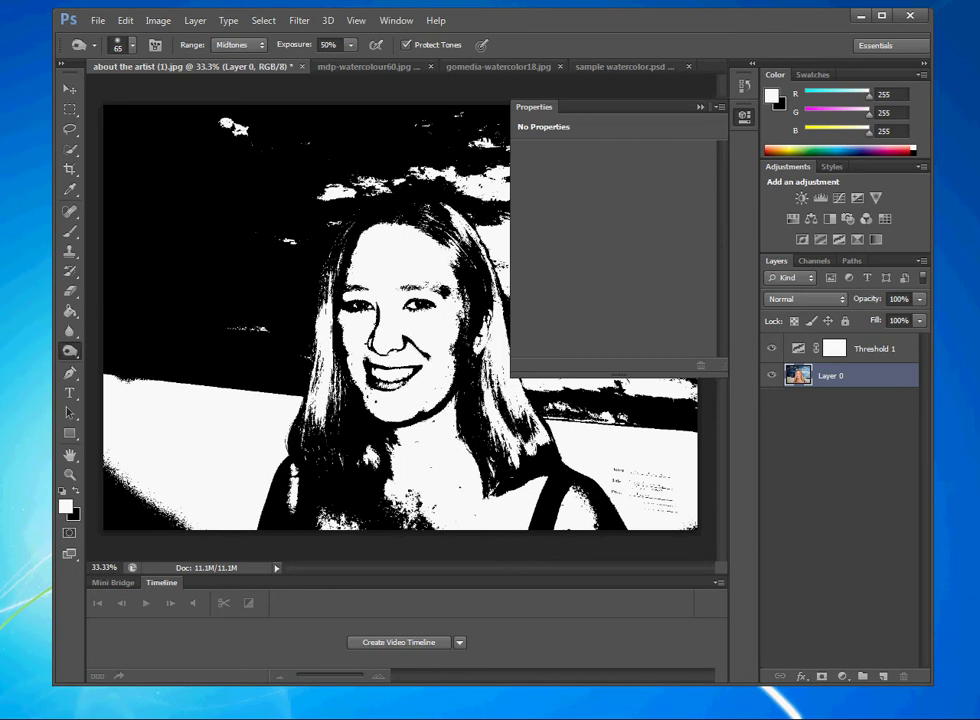
{"action": "key", "text": "ctrl+z"}
Step: Lighten the over-darkened spot beside the eyebrow on Layer 0 with the Dodge tool
{"action": "left_click", "coordinate": [69, 351]}
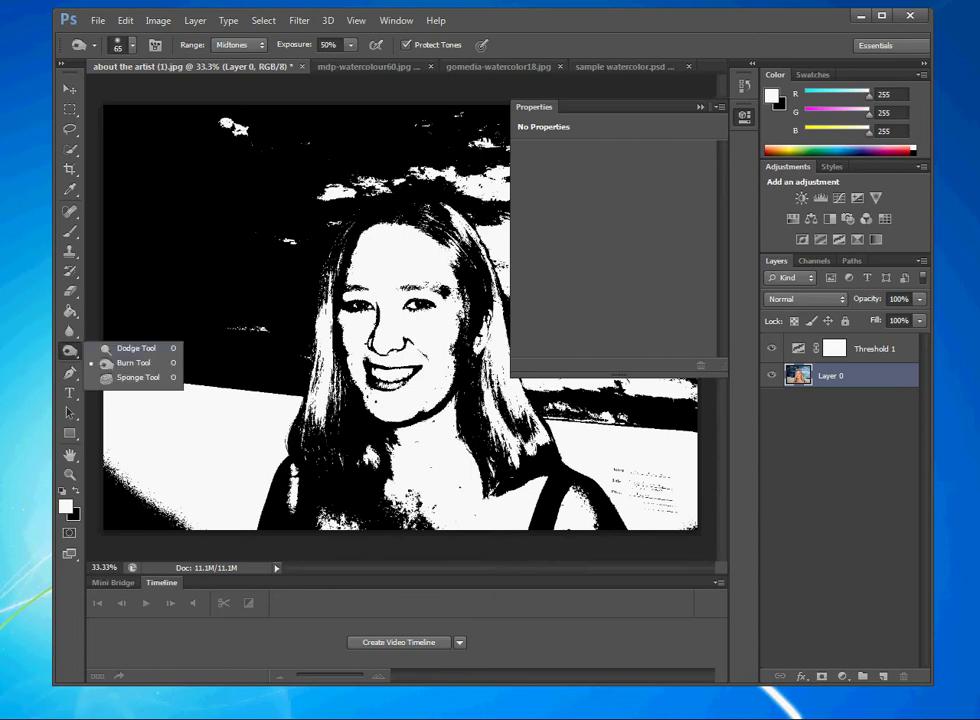
{"action": "left_click", "coordinate": [132, 348]}
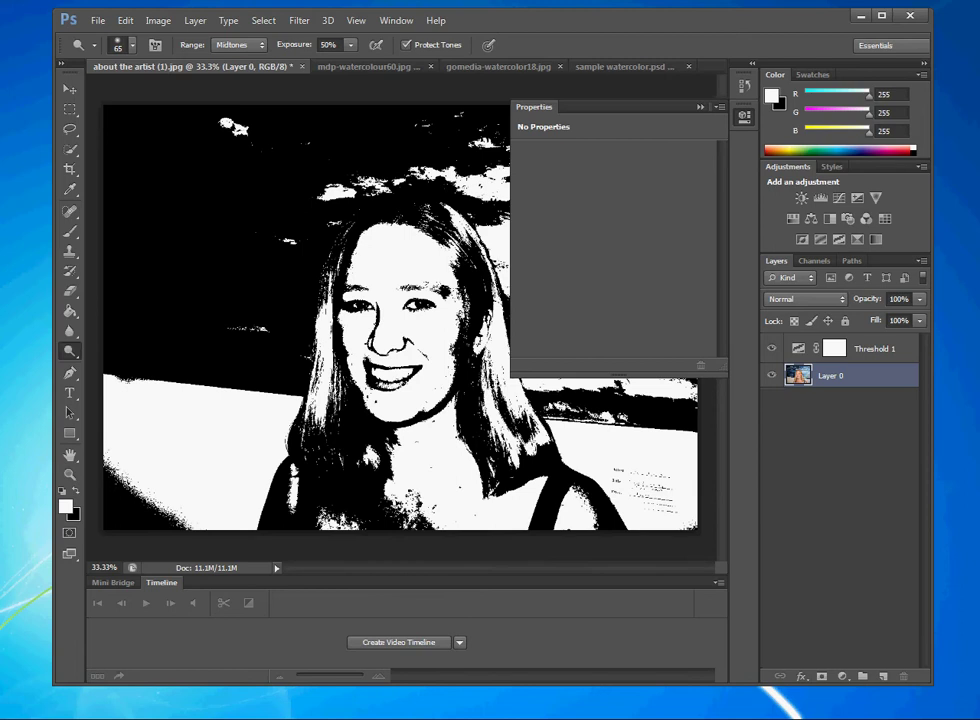
{"action": "mouse_move", "coordinate": [348, 222]}
{"action": "left_mouse_down"}
{"action": "mouse_move", "coordinate": [339, 221]}
{"action": "mouse_move", "coordinate": [353, 225]}
{"action": "left_mouse_up"}
Step: Merge the Threshold adjustment layer down into the portrait's Layer 0
{"action": "left_click", "coordinate": [873, 348]}
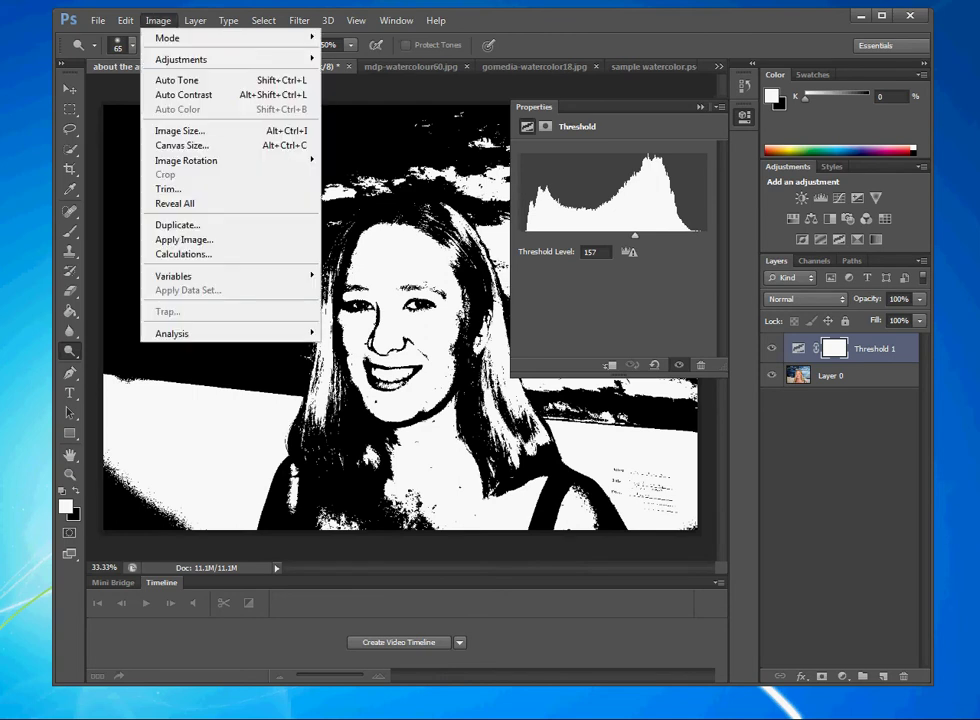
{"action": "mouse_move", "coordinate": [181, 59]}
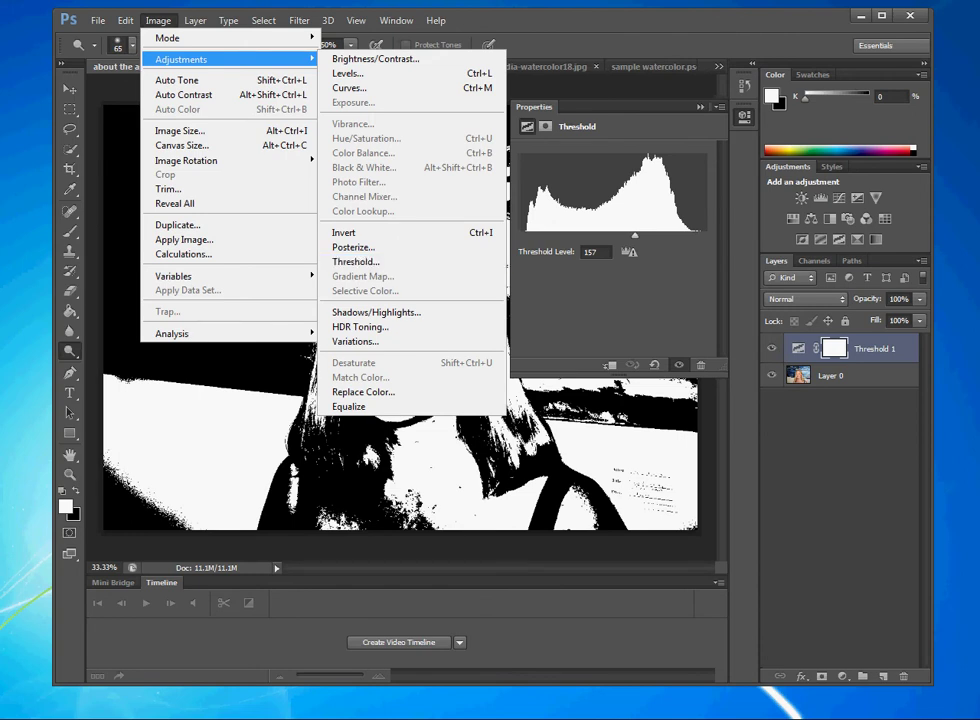
{"action": "left_click", "coordinate": [798, 348]}
{"action": "right_click", "coordinate": [890, 348]}
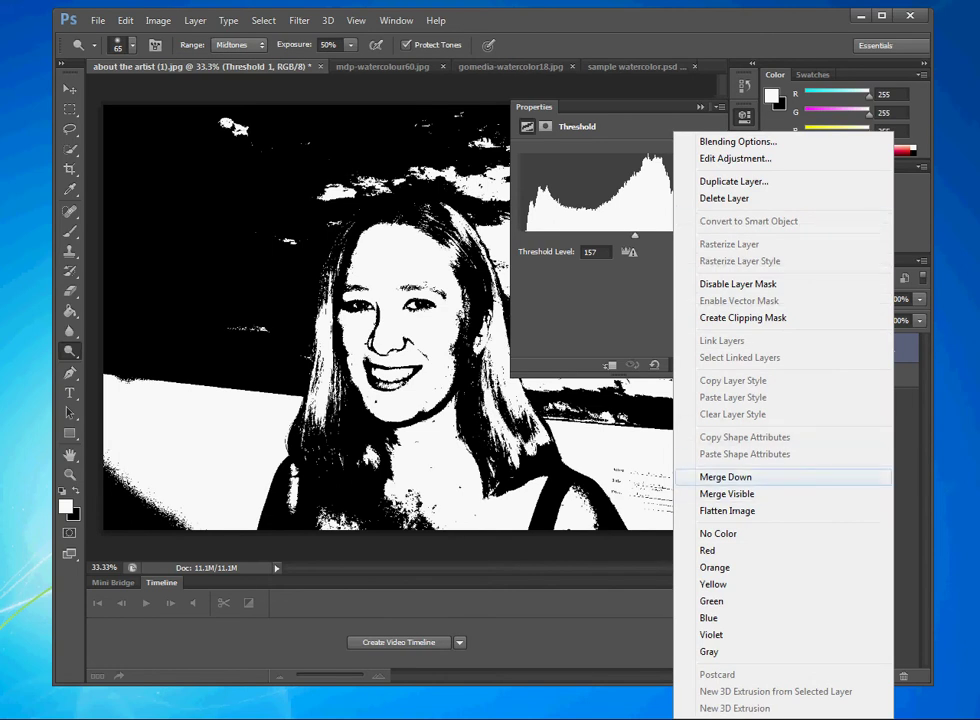
{"action": "left_click", "coordinate": [725, 477]}
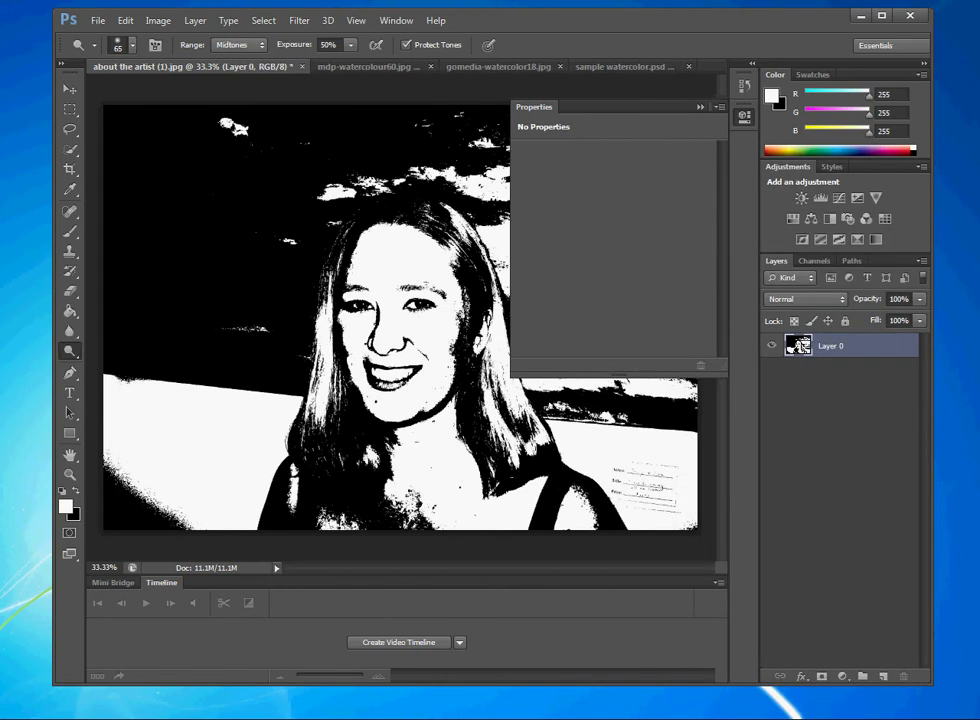
Step: Move the black-and-white portrait layer into the mdp-watercolour60.jpg document, above the watercolour layer
{"action": "key", "text": "v"}
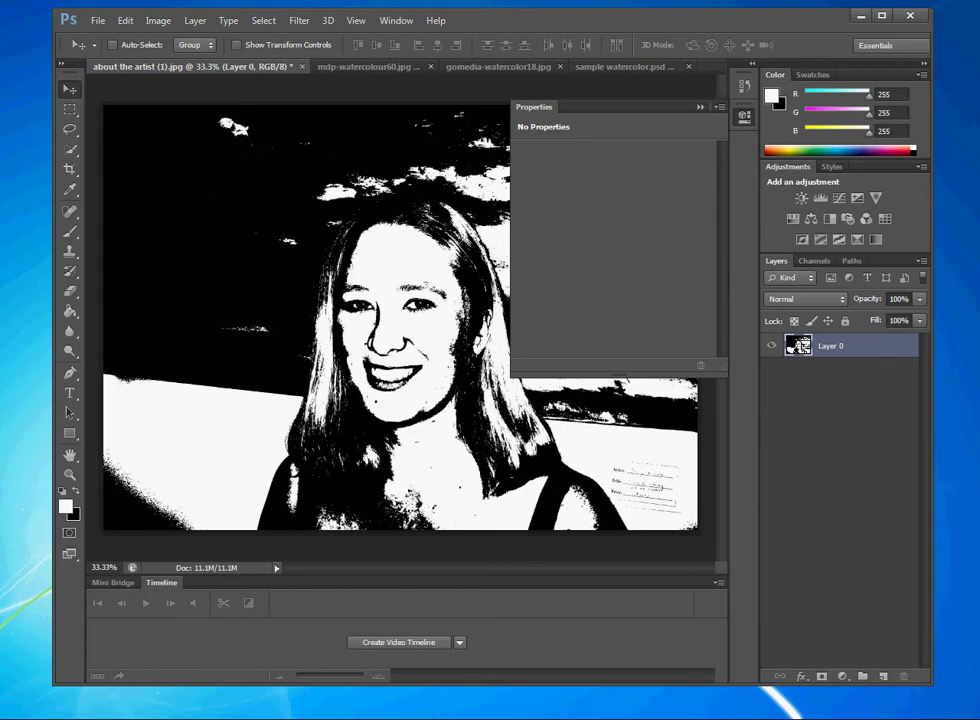
{"action": "left_click_drag", "start_coordinate": [372, 455], "coordinate": [310, 180]}
{"action": "left_click_drag", "start_coordinate": [400, 175], "coordinate": [400, 170]}
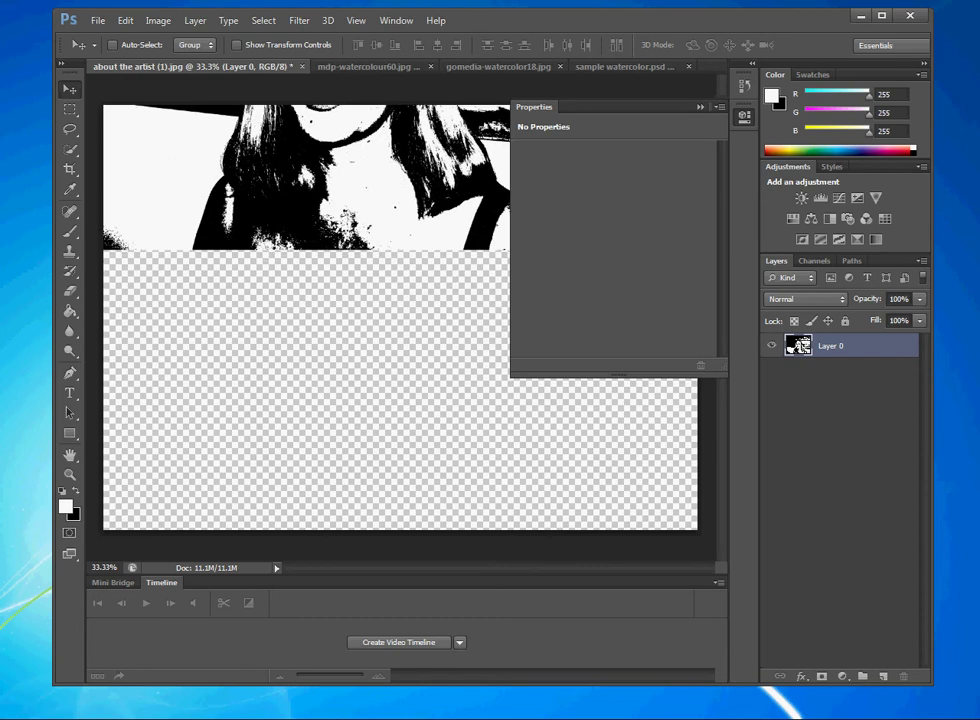
{"action": "key", "text": "ctrl+Tab"}
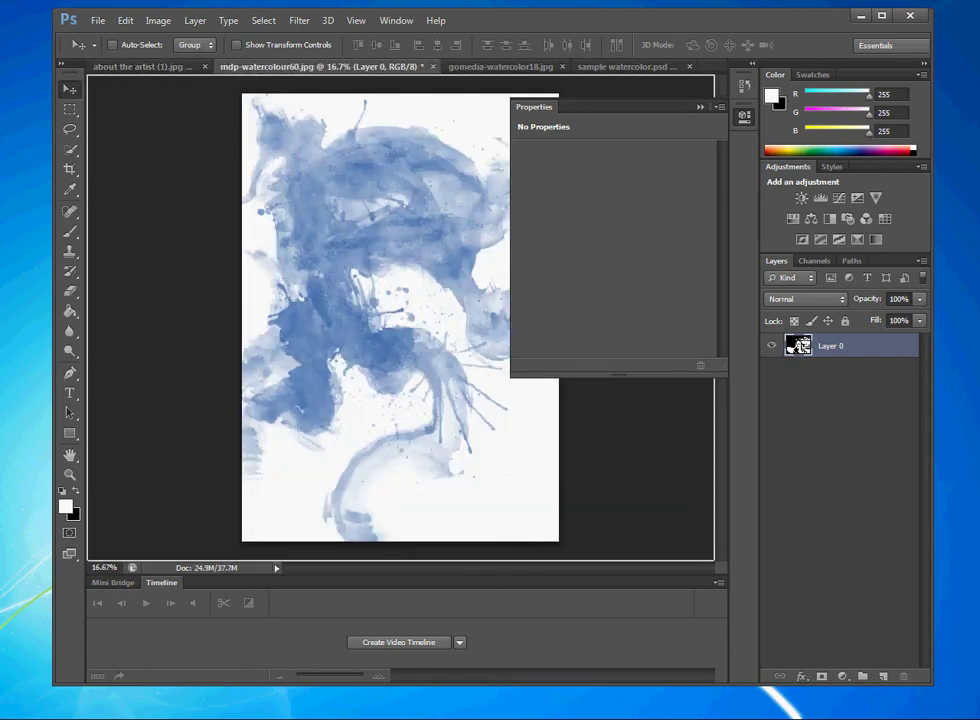
{"action": "left_click_drag", "start_coordinate": [800, 345], "coordinate": [794, 346]}
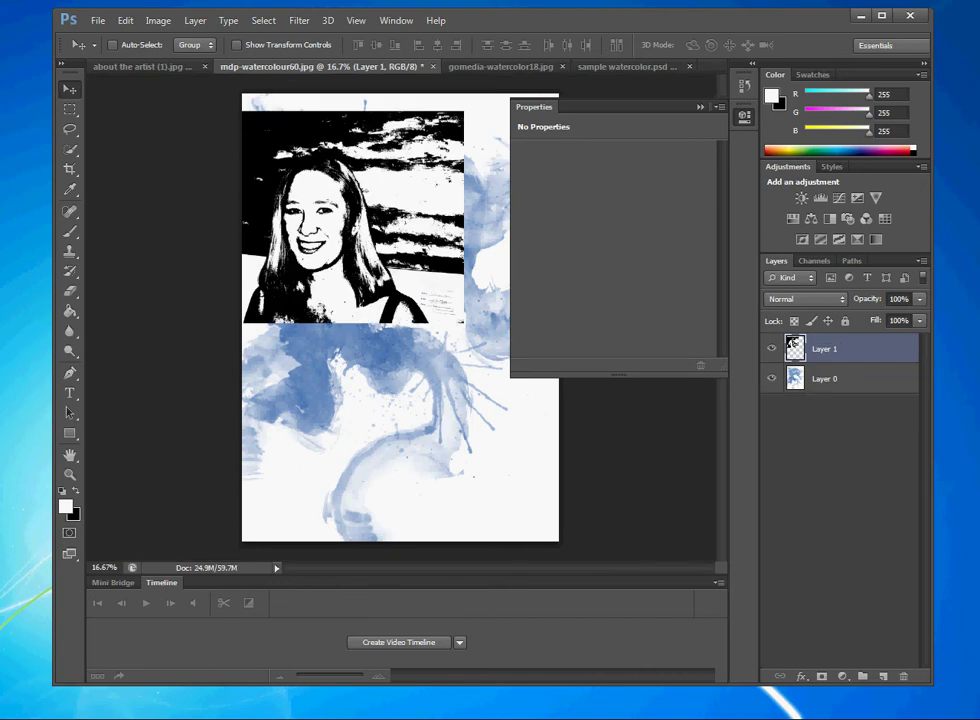
Step: Hide the portrait layer and turn on Colorize in a Hue/Saturation adjustment of the watercolour Layer 0
{"action": "key", "text": "alt+bracketleft"}
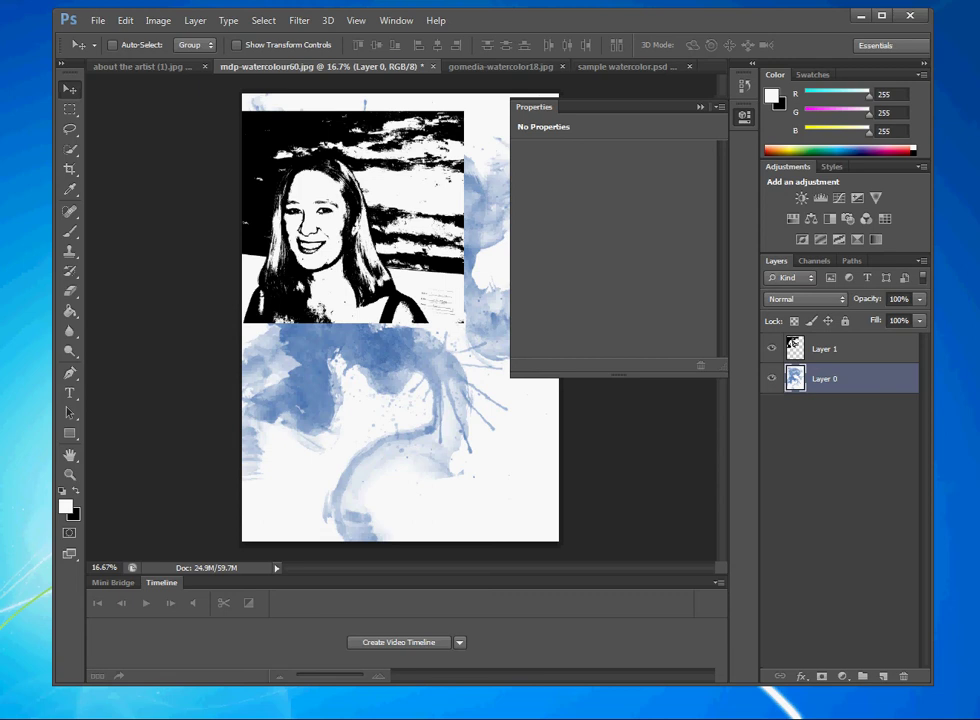
{"action": "left_click", "coordinate": [771, 348]}
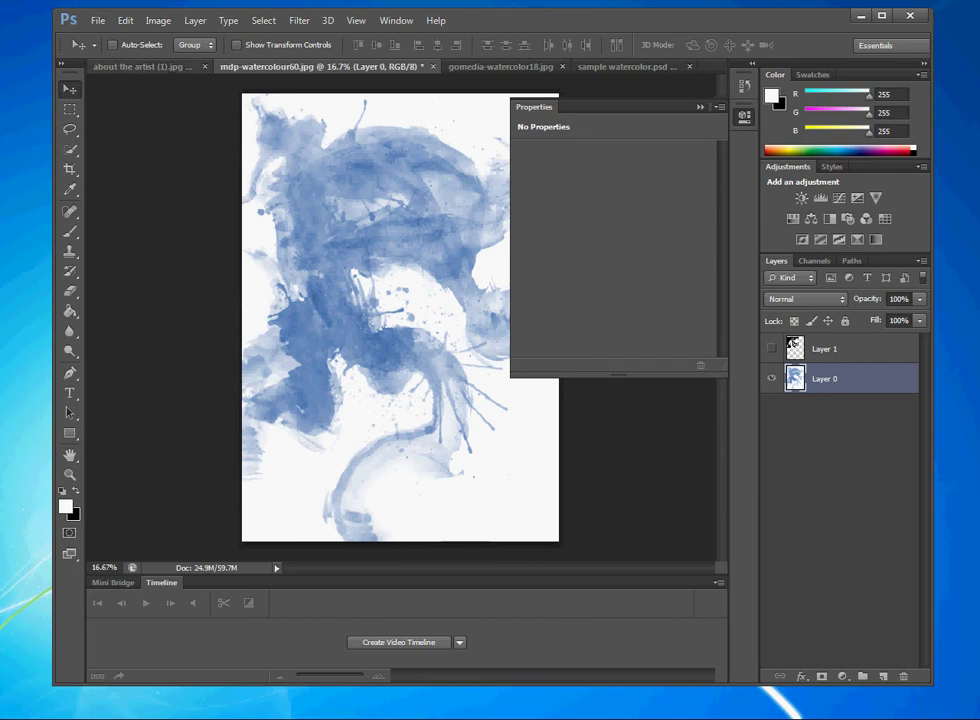
{"action": "left_click", "coordinate": [158, 20]}
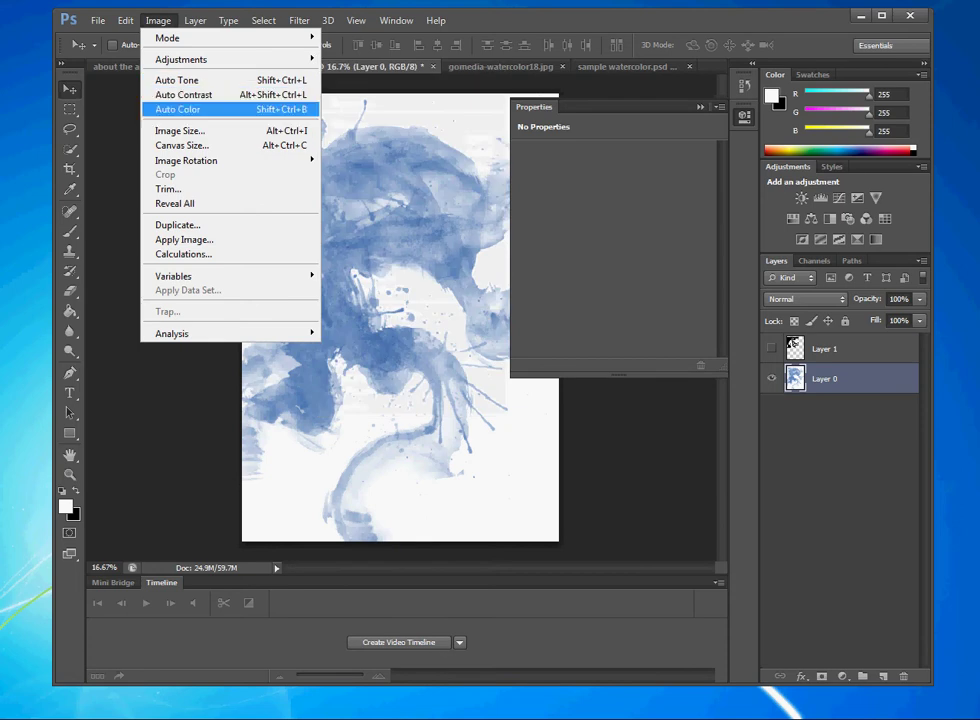
{"action": "mouse_move", "coordinate": [181, 59]}
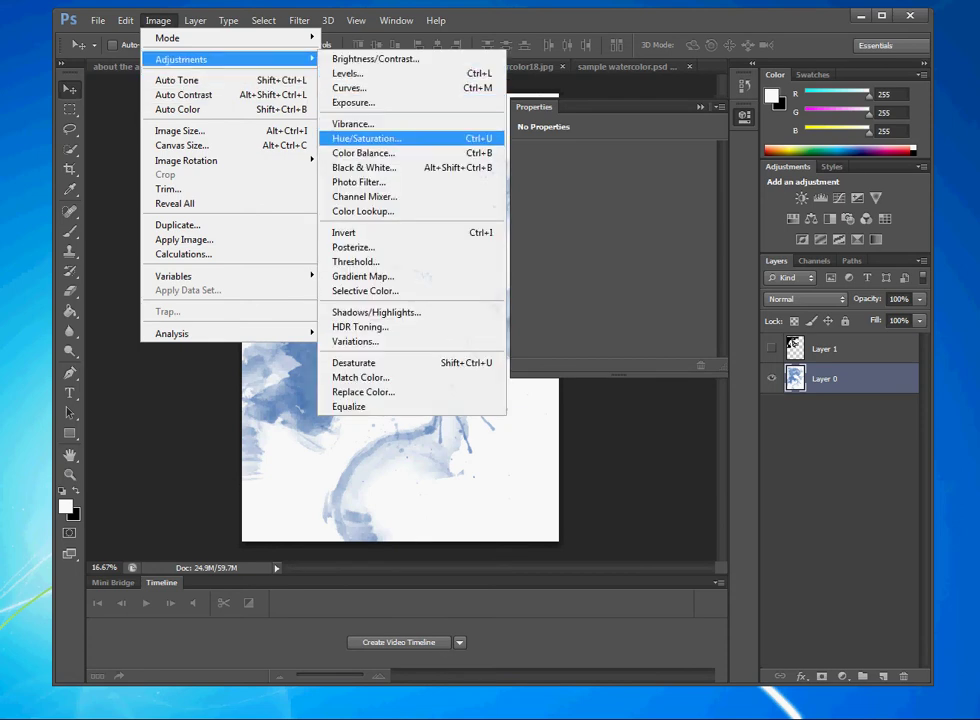
{"action": "left_click", "coordinate": [365, 138]}
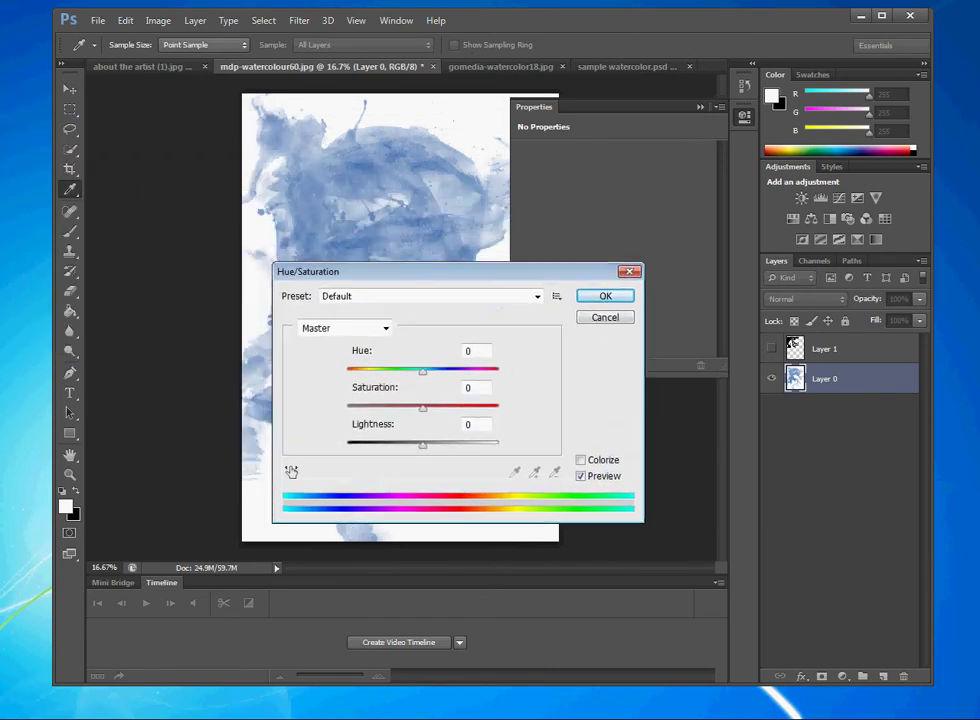
{"action": "left_click", "coordinate": [581, 454]}
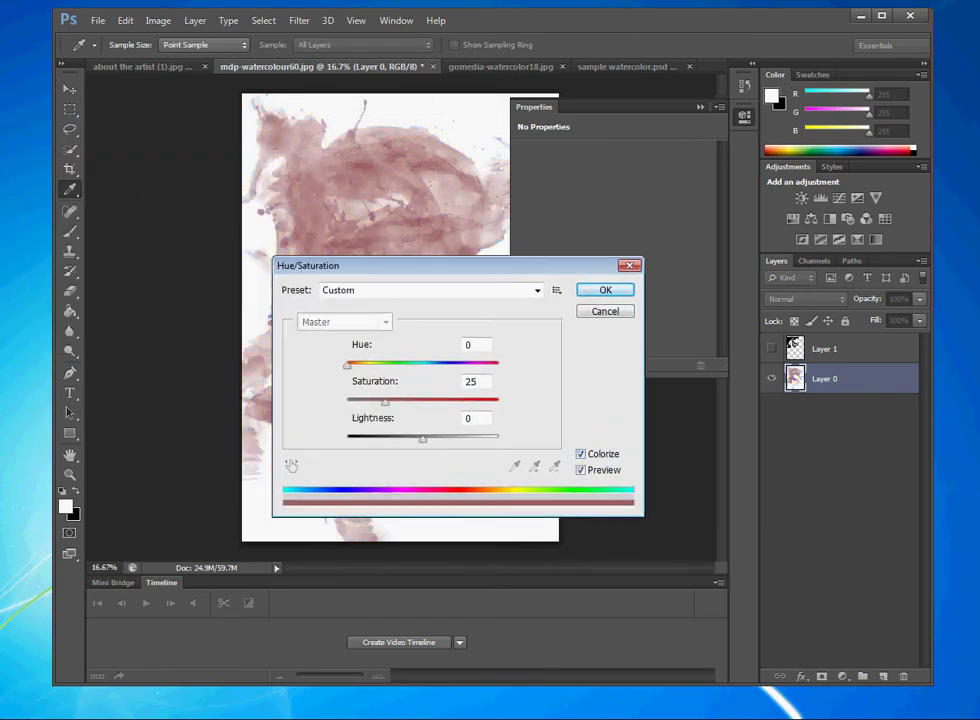
{"action": "left_click_drag", "start_coordinate": [450, 265], "coordinate": [666, 131]}
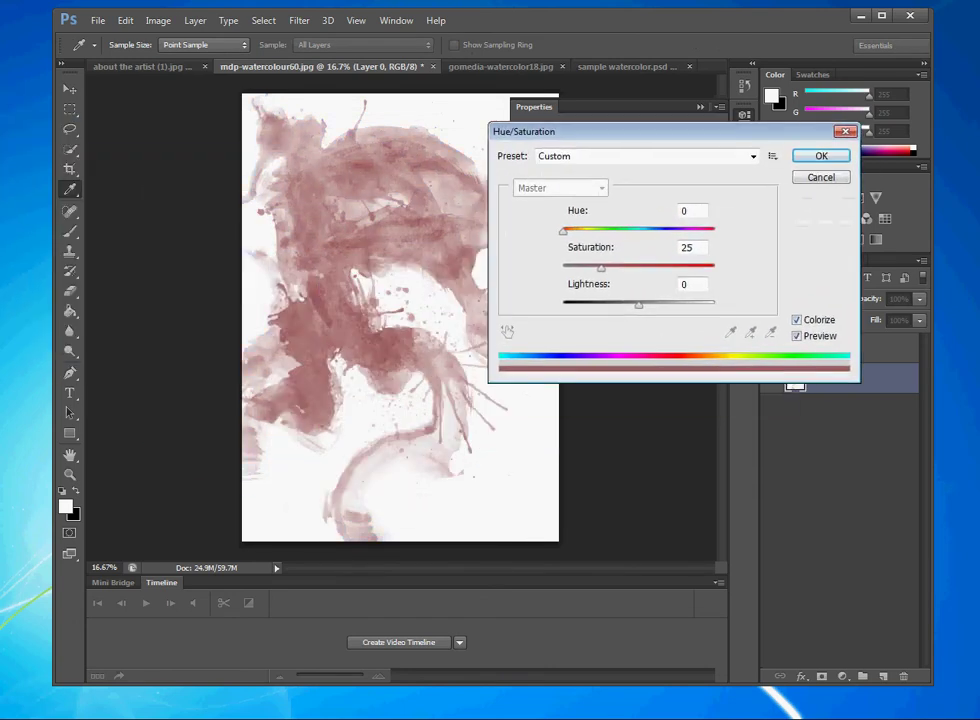
Step: Set the colorized watercolour layer's hue to 202 for a bright blue tint
{"action": "left_click_drag", "start_coordinate": [563, 231], "coordinate": [648, 231]}
{"action": "key", "text": "Down"}
{"action": "key", "text": "Down"}
{"action": "key", "text": "Down"}
{"action": "key", "text": "Down"}
{"action": "key", "text": "Down"}
{"action": "key", "text": "Down"}
{"action": "key", "text": "Down"}
{"action": "key", "text": "Down"}
{"action": "key", "text": "Down"}
{"action": "key", "text": "Down"}
{"action": "key", "text": "Down"}
{"action": "key", "text": "Down"}
{"action": "key", "text": "Down"}
{"action": "key", "text": "Down"}
{"action": "key", "text": "Down"}
{"action": "key", "text": "Down"}
{"action": "key", "text": "Down"}
{"action": "key", "text": "Down"}
{"action": "key", "text": "Down"}
{"action": "key", "text": "Down"}
Step: Raise the colorized watercolour's saturation to 92 in the Hue/Saturation adjustment
{"action": "left_click_drag", "start_coordinate": [601, 268], "coordinate": [643, 268]}
{"action": "key", "text": "Up"}
{"action": "key", "text": "Up"}
{"action": "key", "text": "Up"}
{"action": "key", "text": "Up"}
{"action": "key", "text": "Up"}
{"action": "key", "text": "Up"}
{"action": "key", "text": "Up"}
{"action": "key", "text": "Up"}
{"action": "key", "text": "Up"}
{"action": "key", "text": "Up"}
{"action": "key", "text": "Up"}
{"action": "key", "text": "Up"}
{"action": "key", "text": "Up"}
{"action": "key", "text": "Up"}
{"action": "key", "text": "Up"}
{"action": "key", "text": "Up"}
{"action": "key", "text": "Up"}
{"action": "key", "text": "Up"}
{"action": "key", "text": "Up"}
{"action": "key", "text": "Up"}
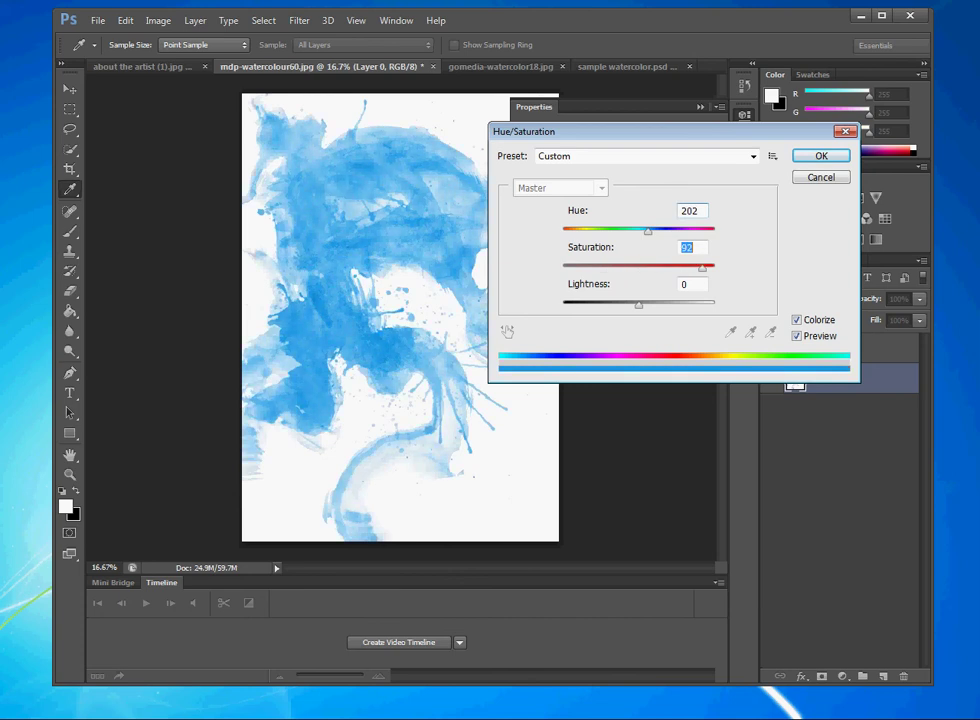
Step: Set the watercolour's saturation to 47 and its hue to 213 for a muted blue tint
{"action": "key", "text": "shift+Down"}
{"action": "key", "text": "shift+Down"}
{"action": "key", "text": "shift+Down"}
{"action": "key", "text": "shift+Down"}
{"action": "key", "text": "shift+Down"}
{"action": "key", "text": "shift+Down"}
{"action": "key", "text": "Down"}
{"action": "key", "text": "Down"}
{"action": "key", "text": "Down"}
{"action": "key", "text": "Down"}
{"action": "key", "text": "Down"}
{"action": "key", "text": "Down"}
{"action": "key", "text": "Down"}
{"action": "key", "text": "shift+Up"}
{"action": "key", "text": "shift+Up"}
{"action": "key", "text": "shift+Up"}
{"action": "key", "text": "Up"}
{"action": "key", "text": "Up"}
{"action": "key", "text": "Up"}
{"action": "key", "text": "Up"}
{"action": "key", "text": "Up"}
{"action": "key", "text": "Up"}
{"action": "key", "text": "Up"}
{"action": "key", "text": "Up"}
{"action": "key", "text": "Up"}
{"action": "left_click_drag", "start_coordinate": [648, 231], "coordinate": [652, 231]}
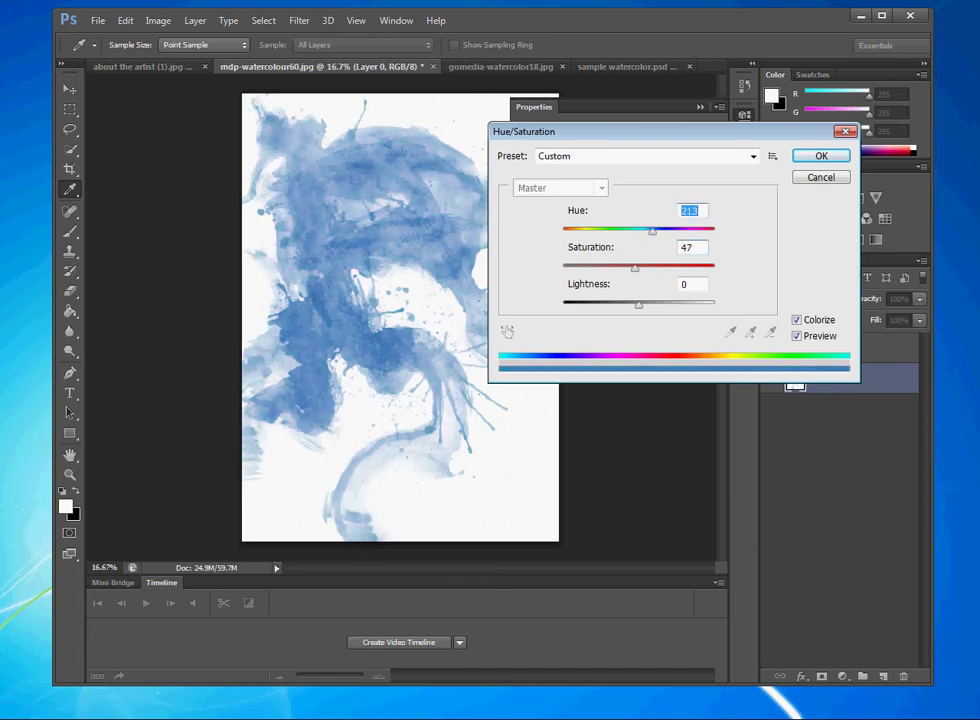
Step: Set the lightness to +1, apply the Hue/Saturation adjustment and collapse the Properties panel
{"action": "mouse_move", "coordinate": [638, 304]}
{"action": "left_mouse_down"}
{"action": "mouse_move", "coordinate": [652, 304]}
{"action": "mouse_move", "coordinate": [617, 304]}
{"action": "mouse_move", "coordinate": [642, 304]}
{"action": "left_mouse_up"}
{"action": "key", "text": "Down"}
{"action": "key", "text": "Down"}
{"action": "key", "text": "Down"}
{"action": "key", "text": "Down"}
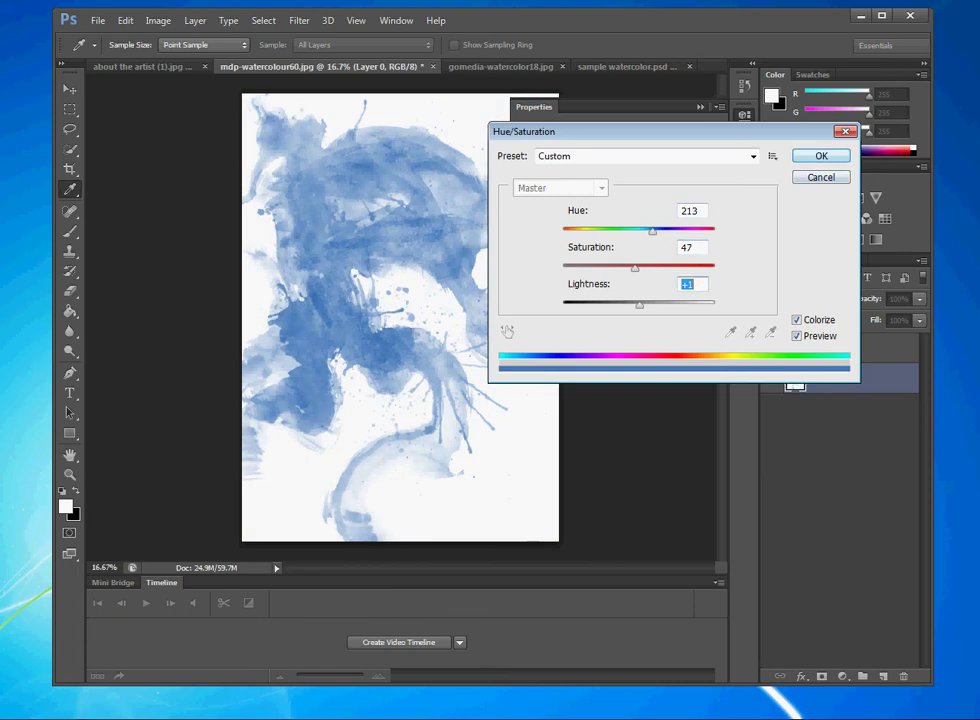
{"action": "key", "text": "Return"}
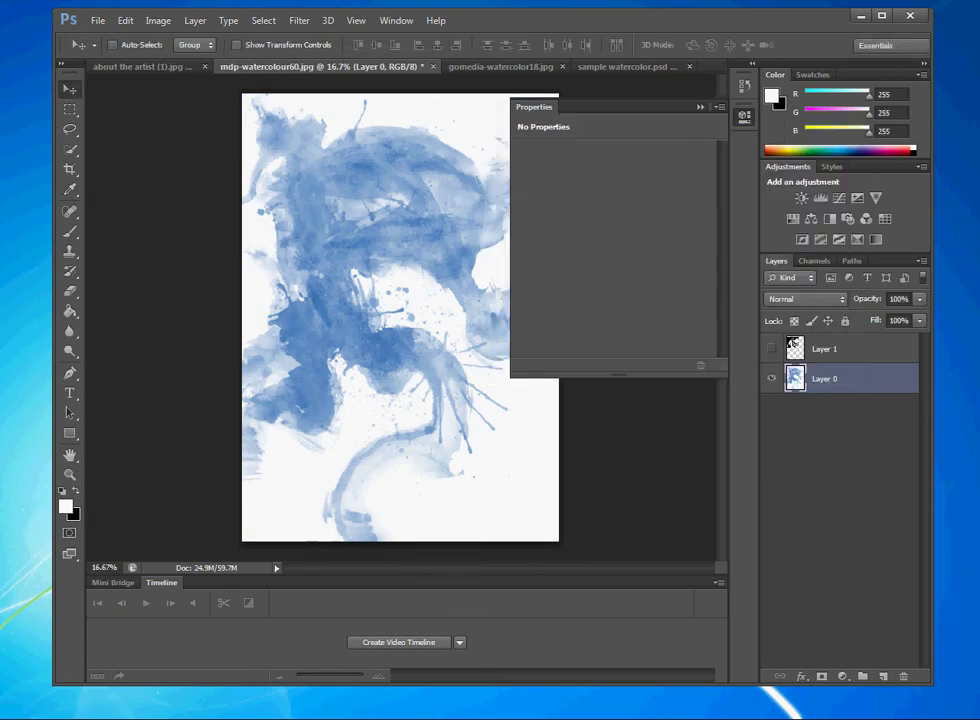
{"action": "left_click", "coordinate": [744, 116]}
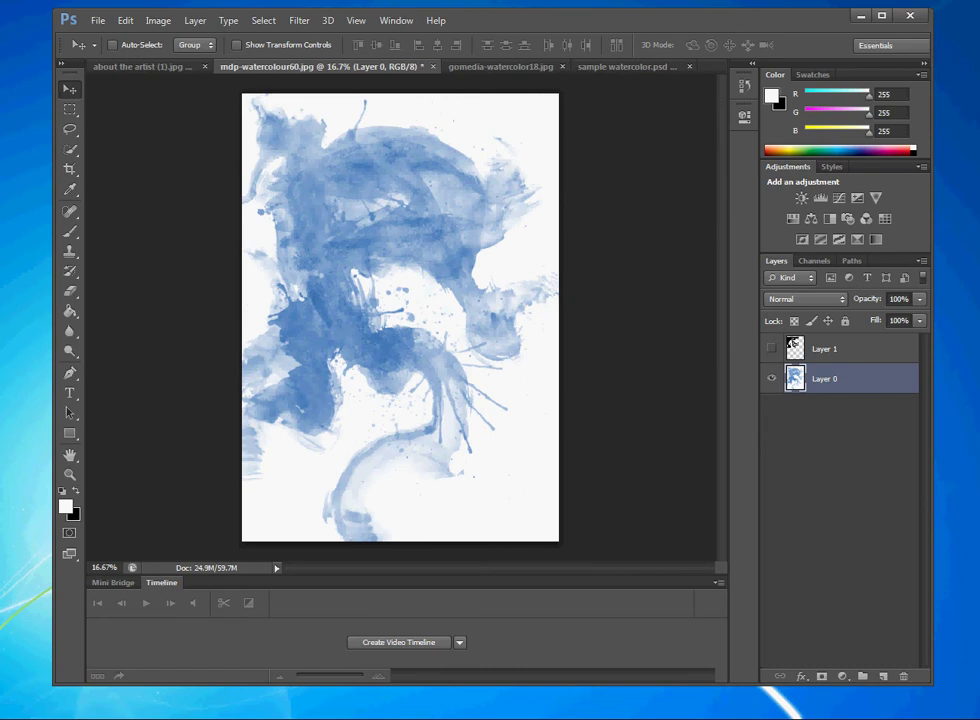
Step: Duplicate the blue watercolour Layer 0, keeping the name Layer 0 copy
{"action": "right_click", "coordinate": [876, 378]}
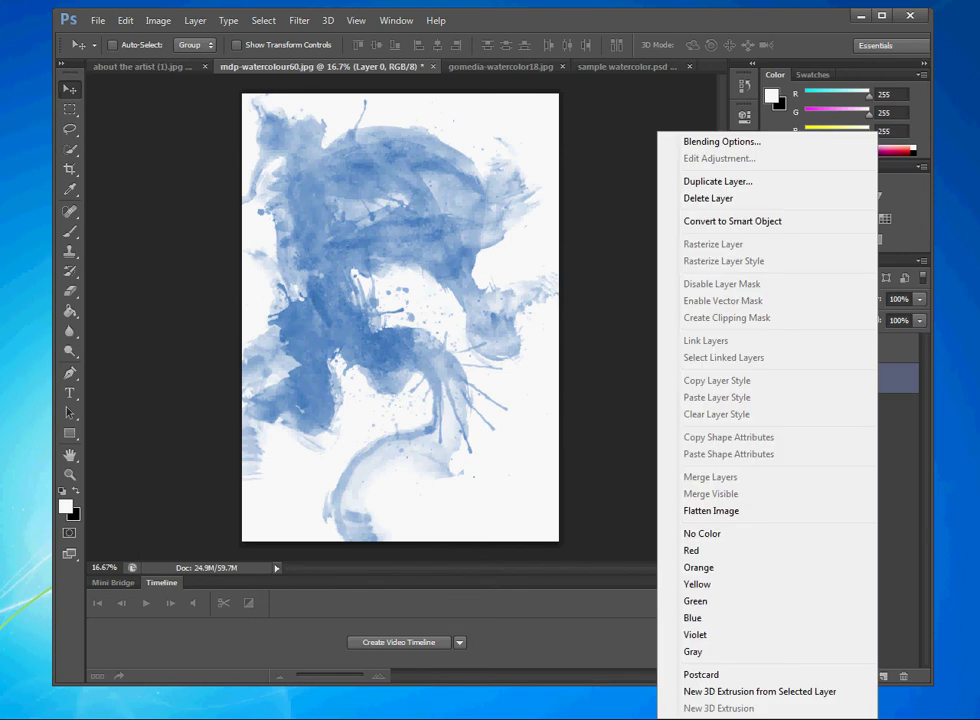
{"action": "left_click", "coordinate": [718, 181]}
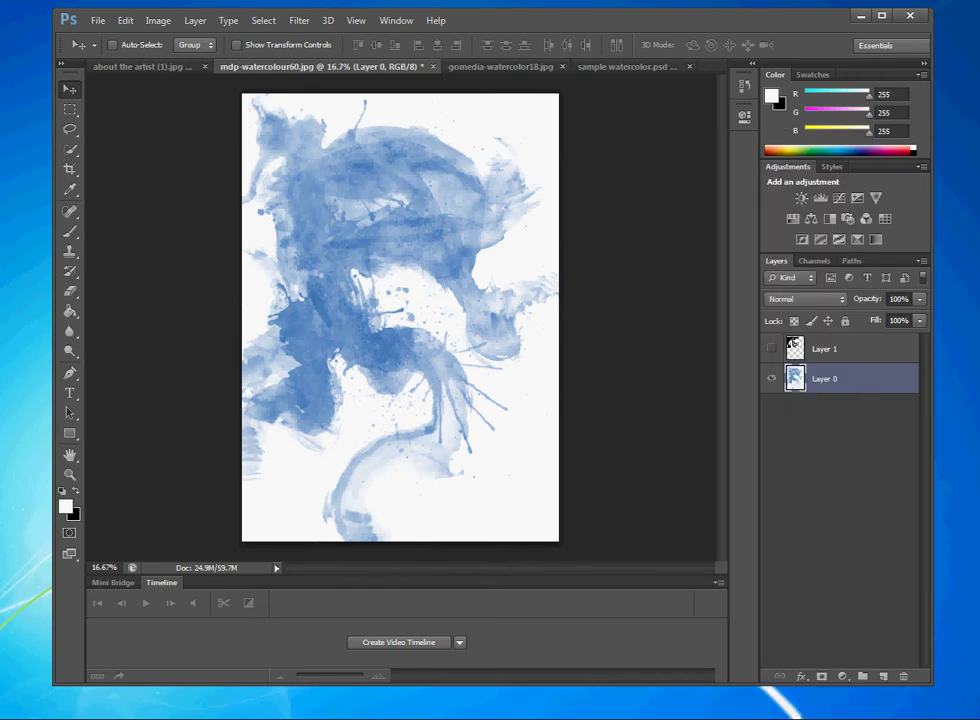
{"action": "left_click_drag", "start_coordinate": [260, 200], "coordinate": [512, 358]}
{"action": "key", "text": "Return"}
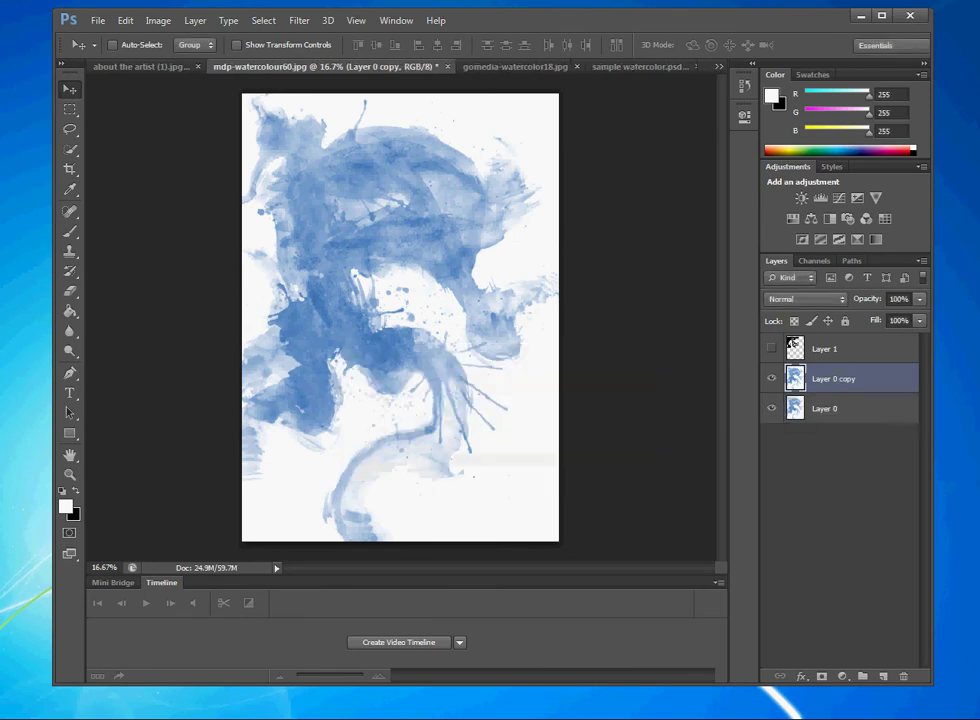
Step: Add a new layer between Layer 0 and Layer 0 copy and fill it with the white foreground color
{"action": "left_click", "coordinate": [840, 408]}
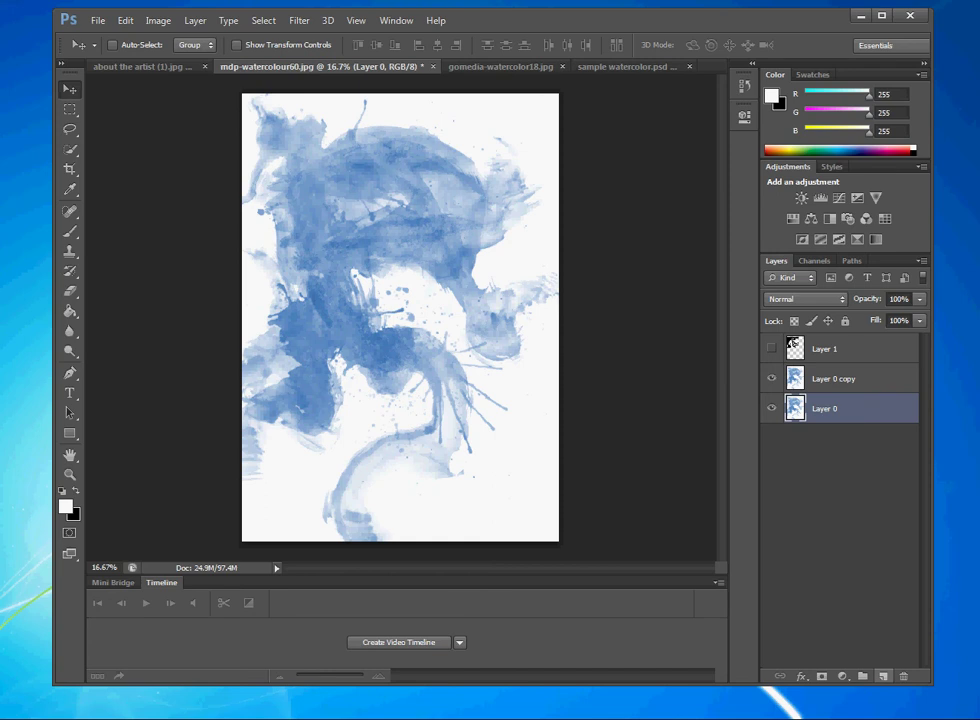
{"action": "left_click", "coordinate": [883, 676]}
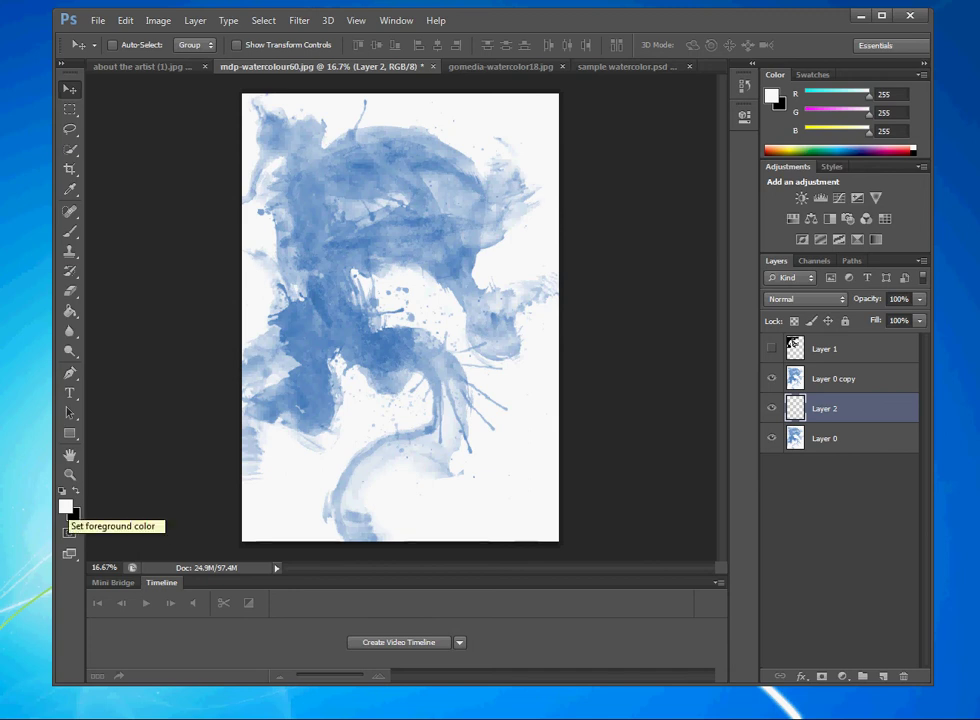
{"action": "key", "text": "g"}
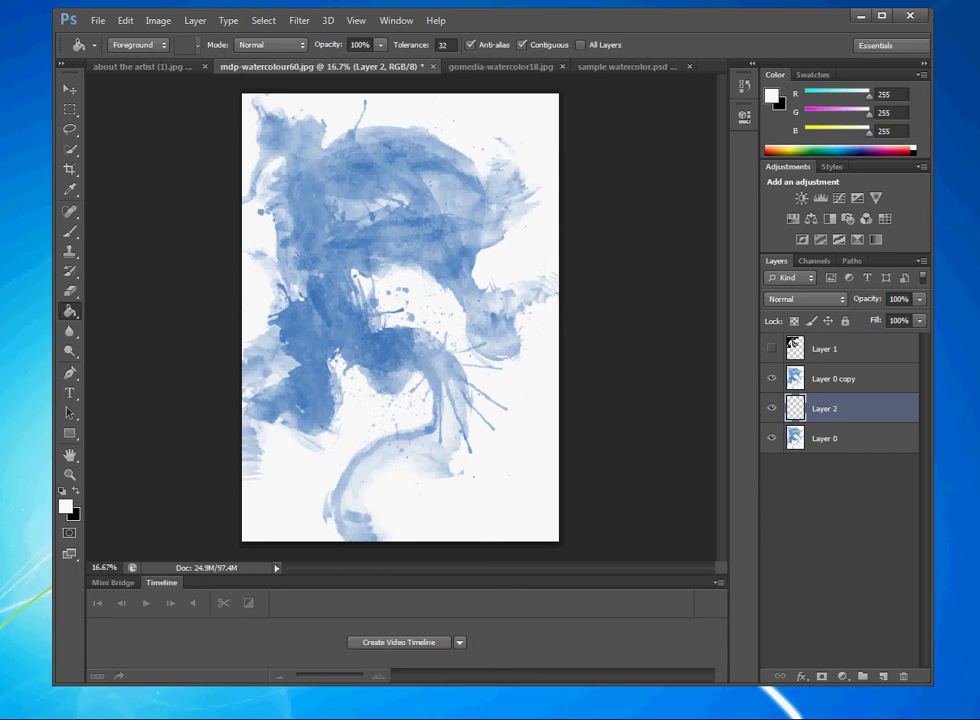
{"action": "key", "text": "alt+BackSpace"}
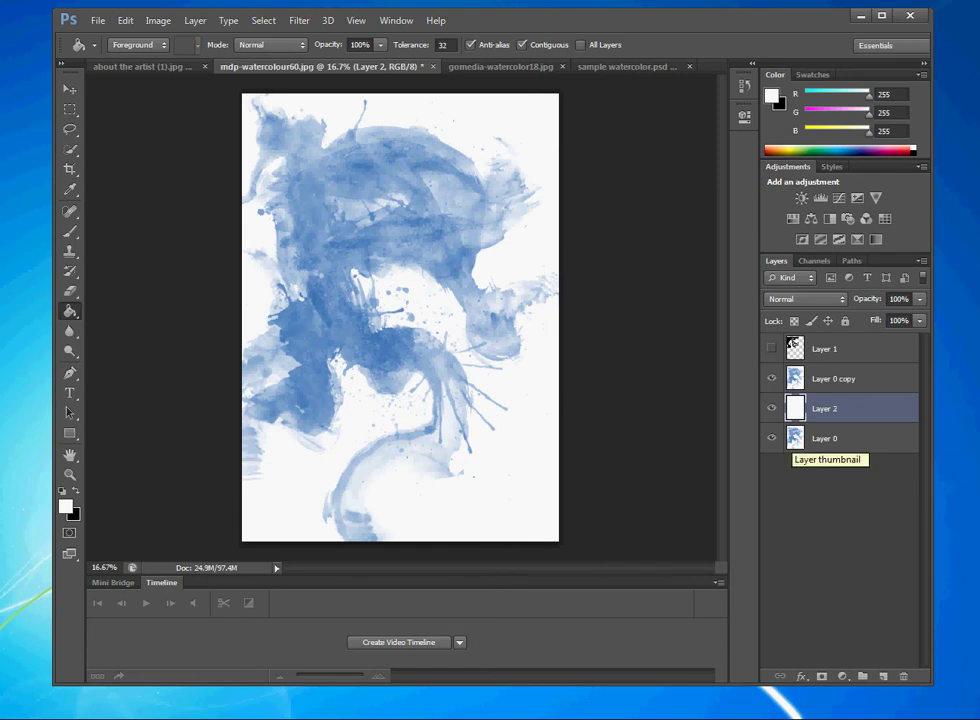
Step: Show the black-and-white portrait Layer 1 and move it up and right to meet the canvas's top edge
{"action": "left_click", "coordinate": [792, 343]}
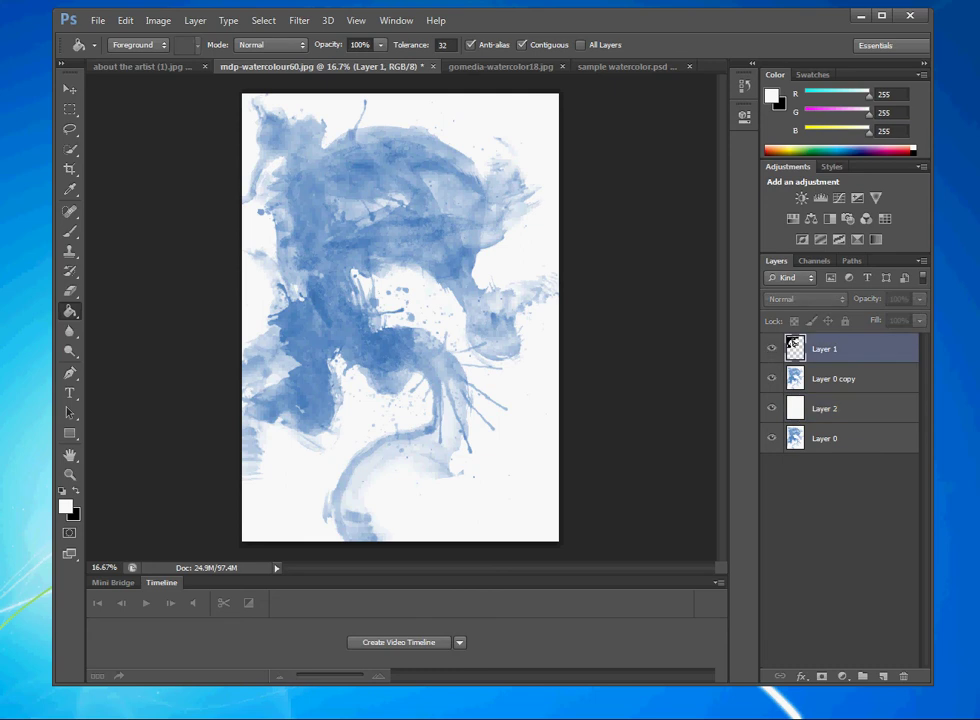
{"action": "left_click", "coordinate": [771, 348]}
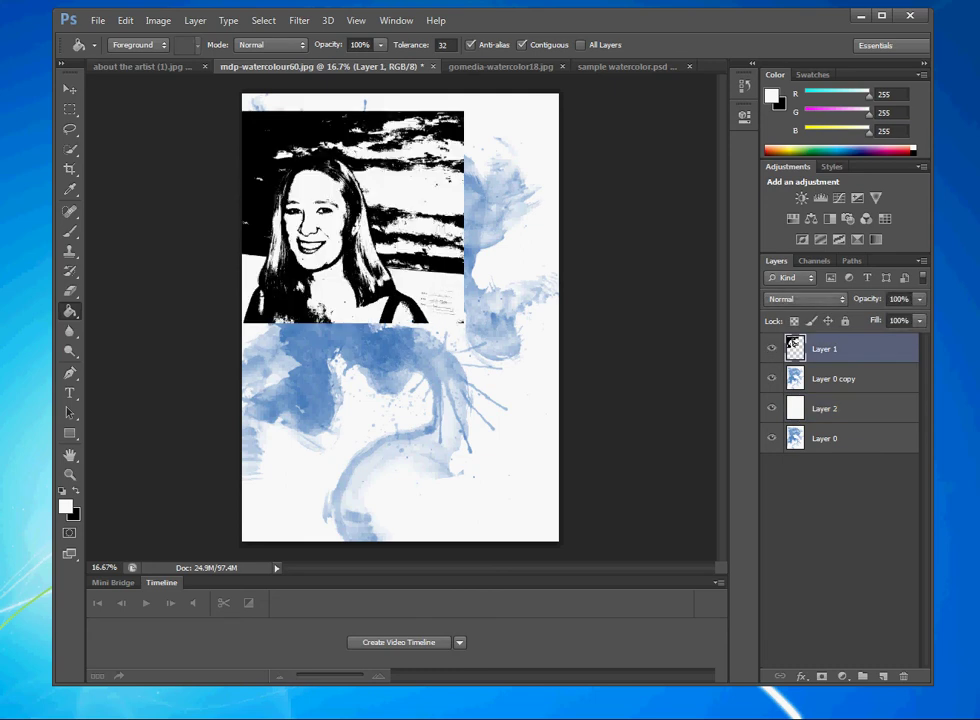
{"action": "left_click", "coordinate": [69, 89]}
{"action": "mouse_move", "coordinate": [353, 216]}
{"action": "left_mouse_down"}
{"action": "mouse_move", "coordinate": [355, 188]}
{"action": "mouse_move", "coordinate": [372, 180]}
{"action": "mouse_move", "coordinate": [377, 188]}
{"action": "left_mouse_up"}
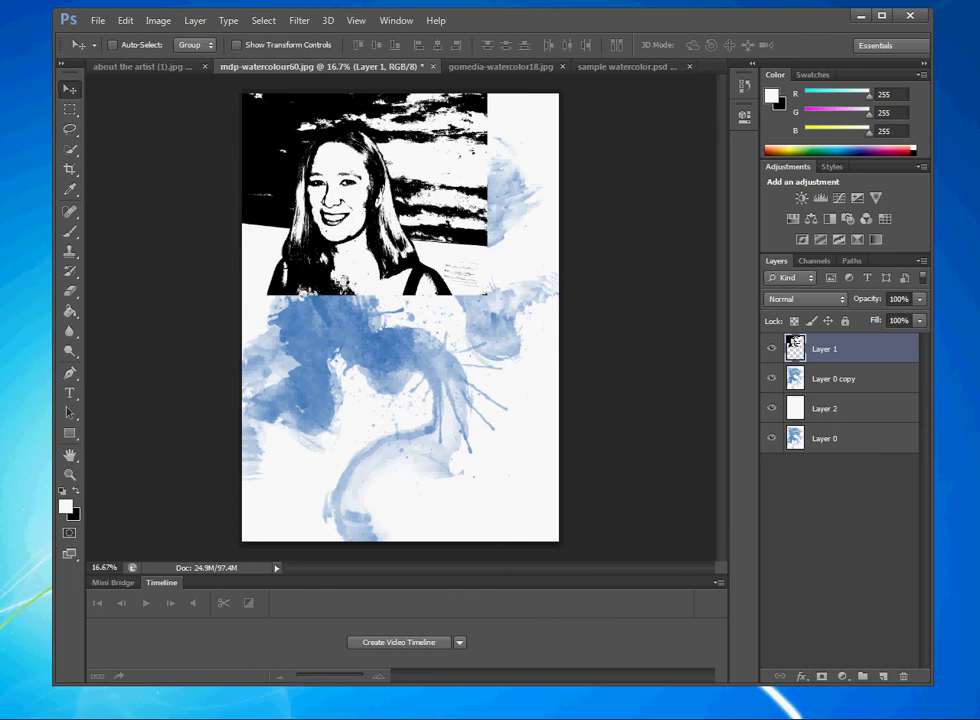
Step: Select the white areas with Color Range and delete them from Layer 0 copy
{"action": "left_click", "coordinate": [263, 20]}
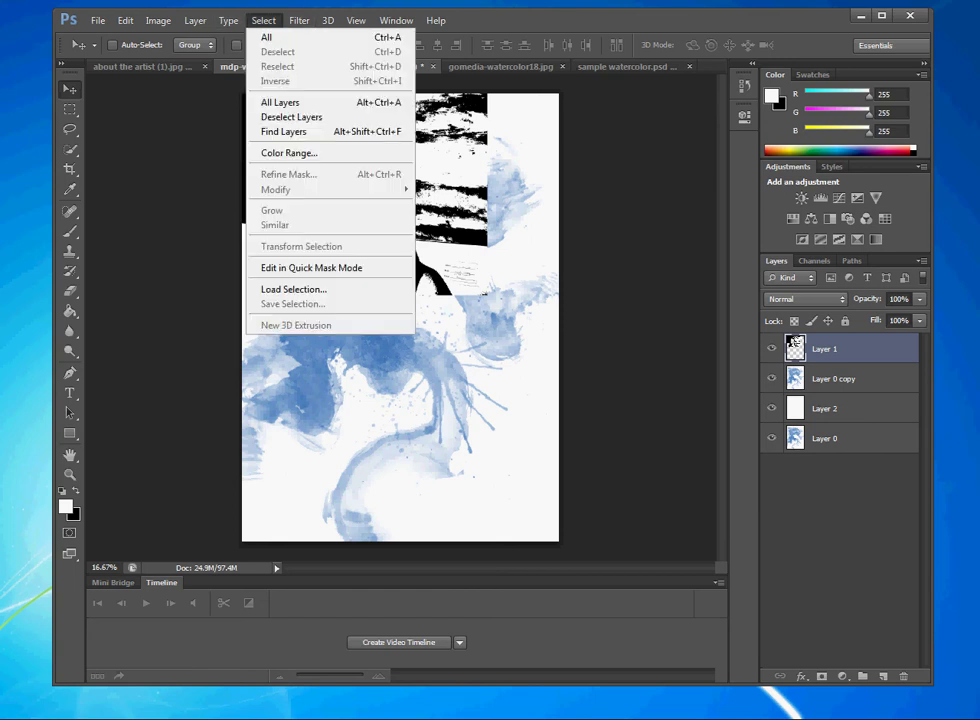
{"action": "key", "text": "Down"}
{"action": "key", "text": "Down"}
{"action": "key", "text": "Down"}
{"action": "key", "text": "Down"}
{"action": "key", "text": "Down"}
{"action": "key", "text": "Return"}
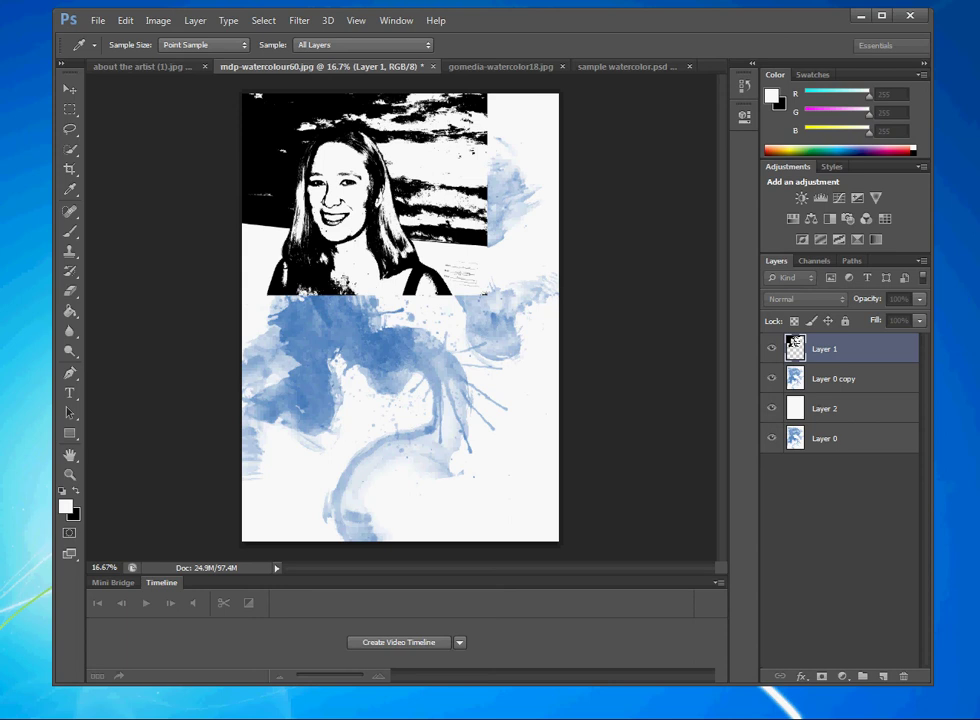
{"action": "left_click", "coordinate": [795, 344], "text": "ctrl"}
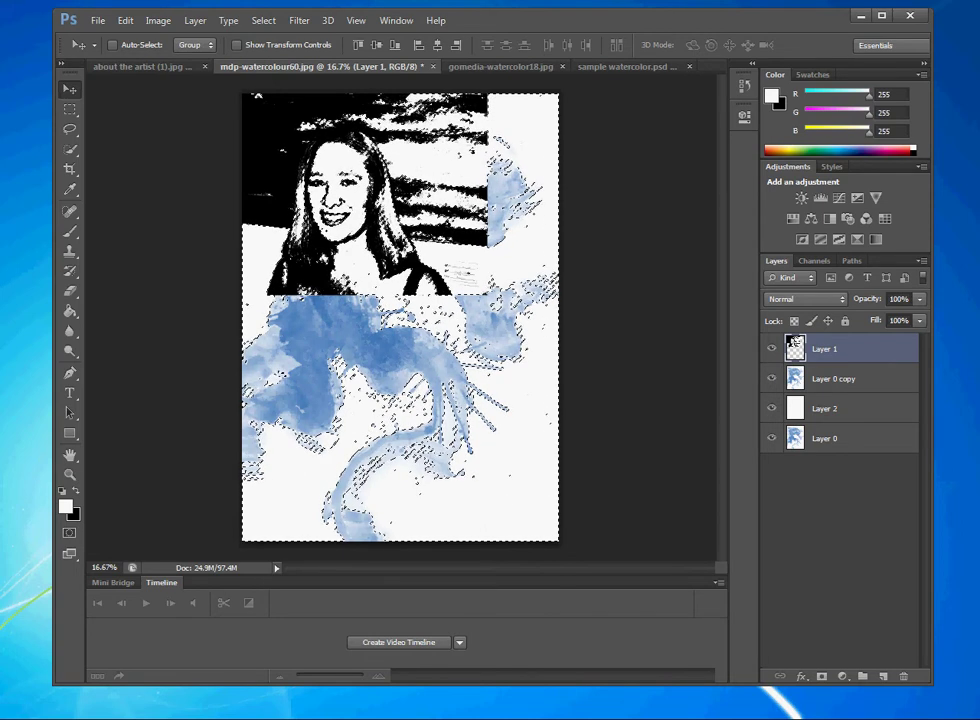
{"action": "key", "text": "alt+bracketleft"}
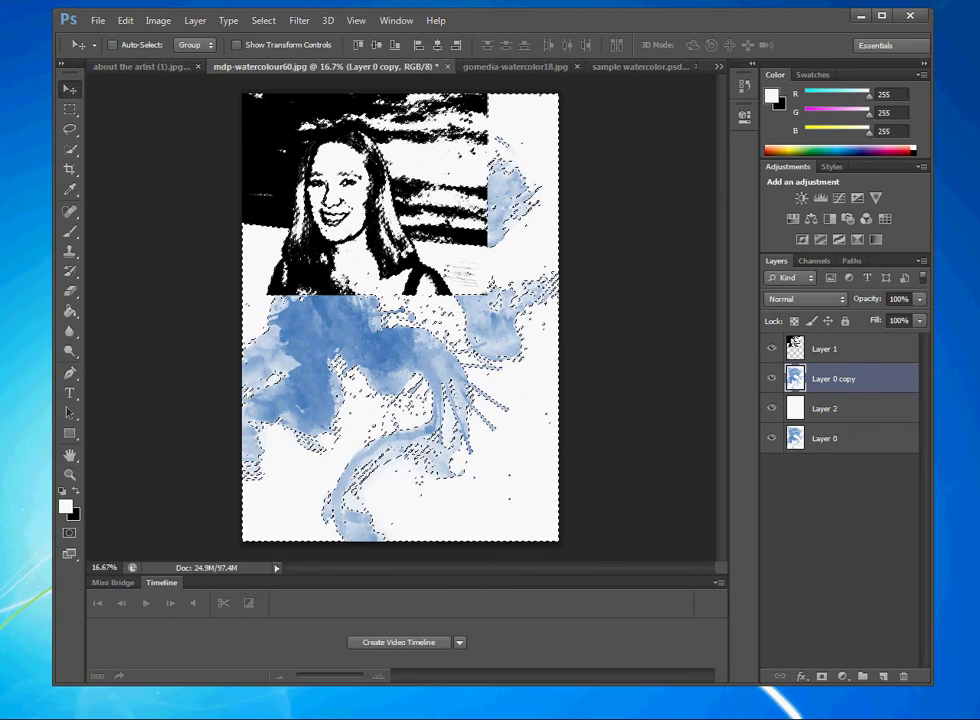
{"action": "key", "text": "Delete"}
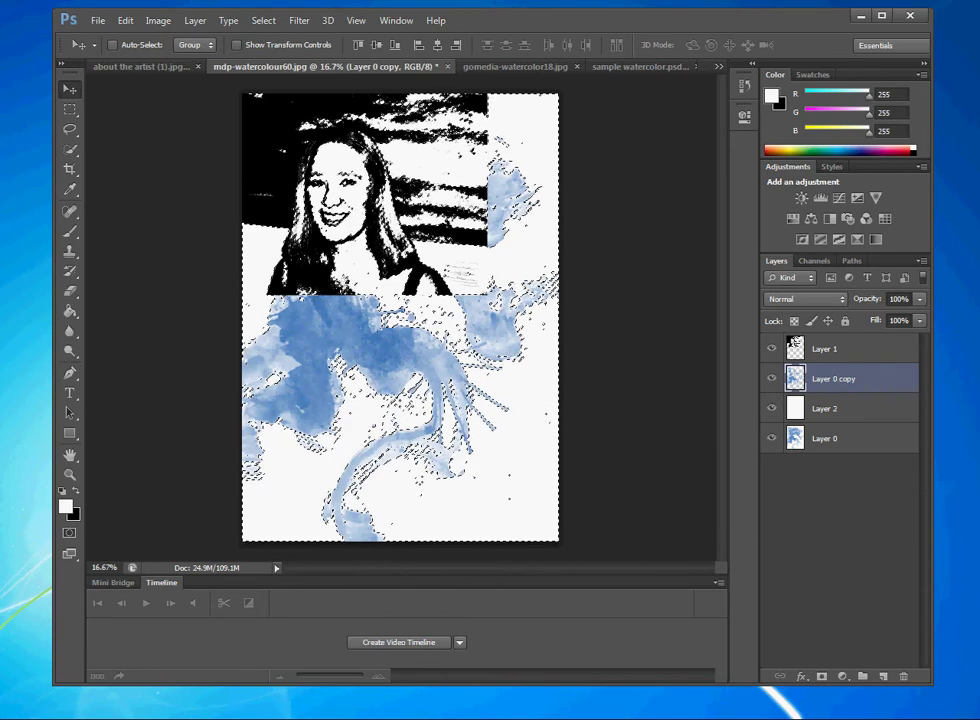
Step: Clear the selection and hide the black-and-white portrait Layer 1
{"action": "left_click", "coordinate": [794, 343]}
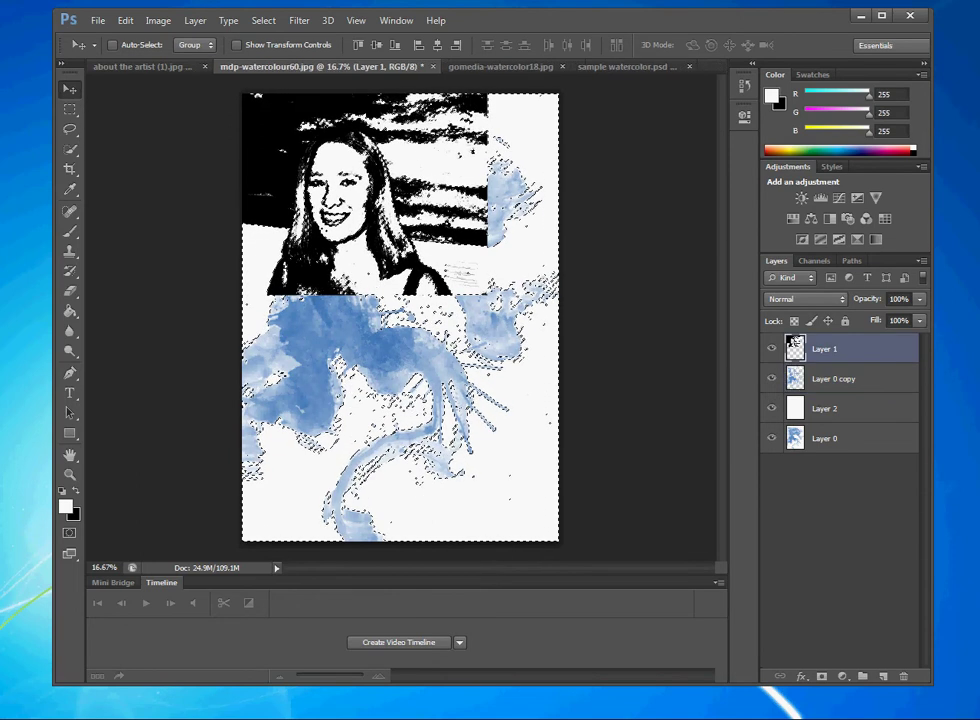
{"action": "key", "text": "ctrl+d"}
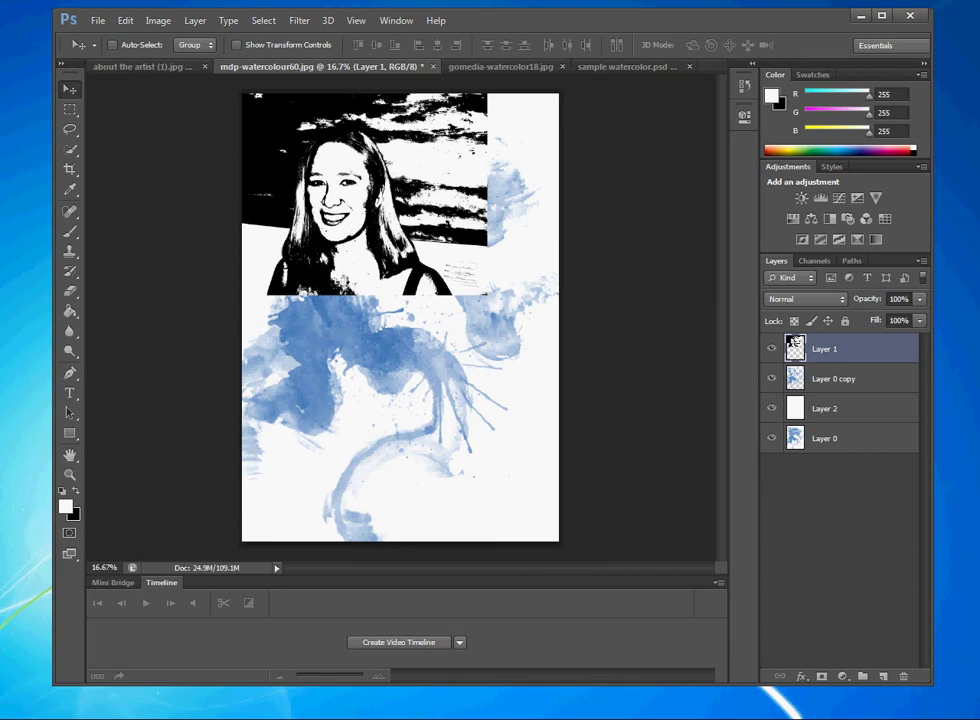
{"action": "left_click", "coordinate": [771, 349]}
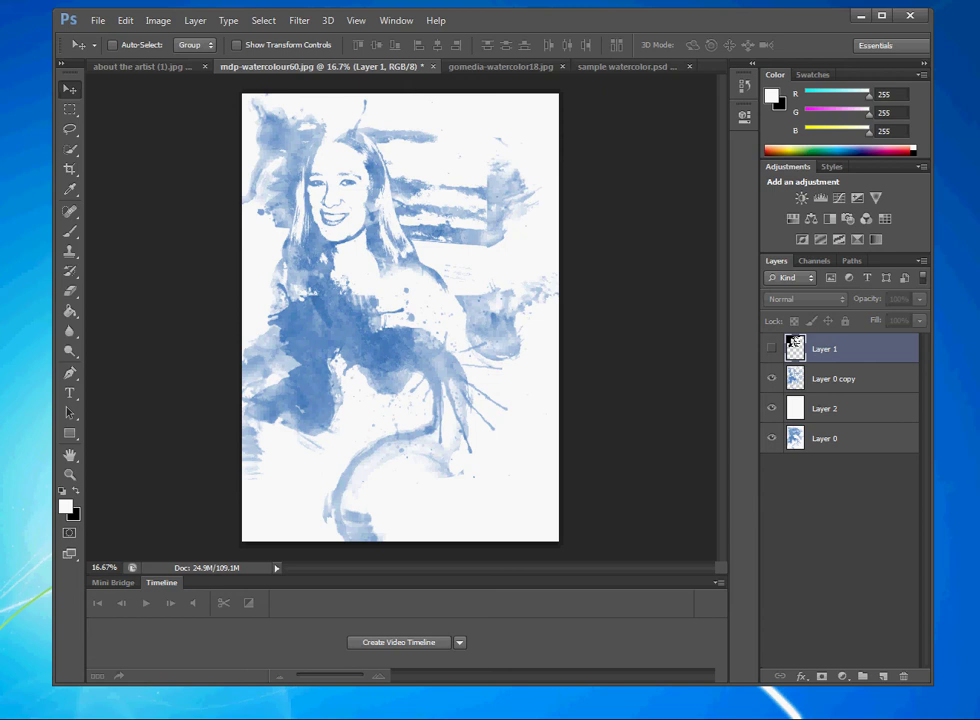
Step: Erase the white Layer 2 beside the portrait's shoulder and hair with a size 60 eraser at 100% opacity
{"action": "key", "text": "alt+bracketleft"}
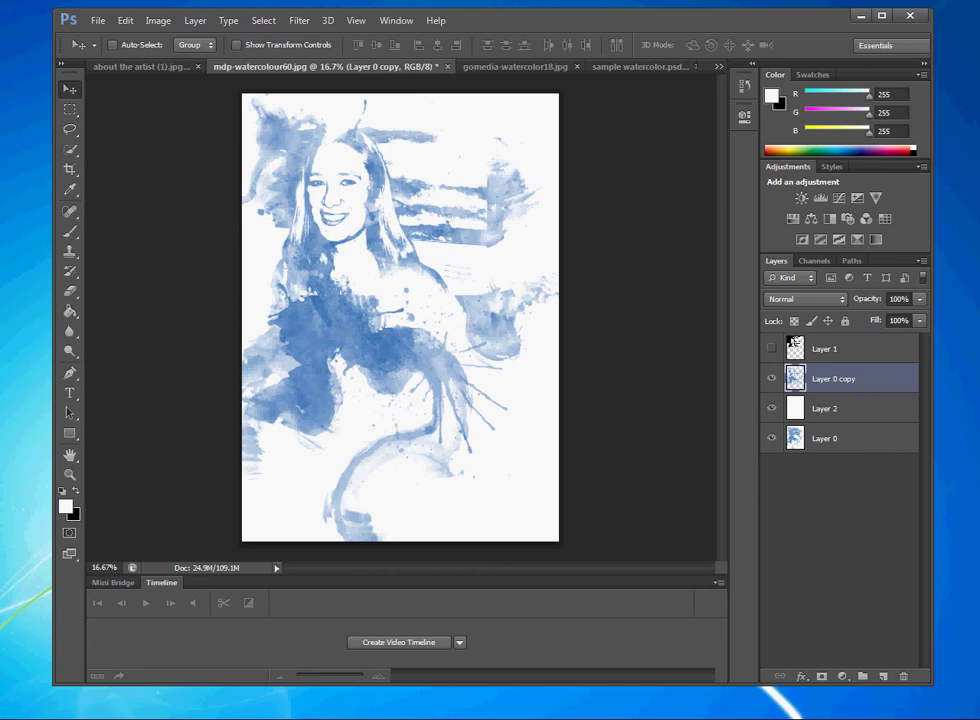
{"action": "left_click", "coordinate": [850, 408]}
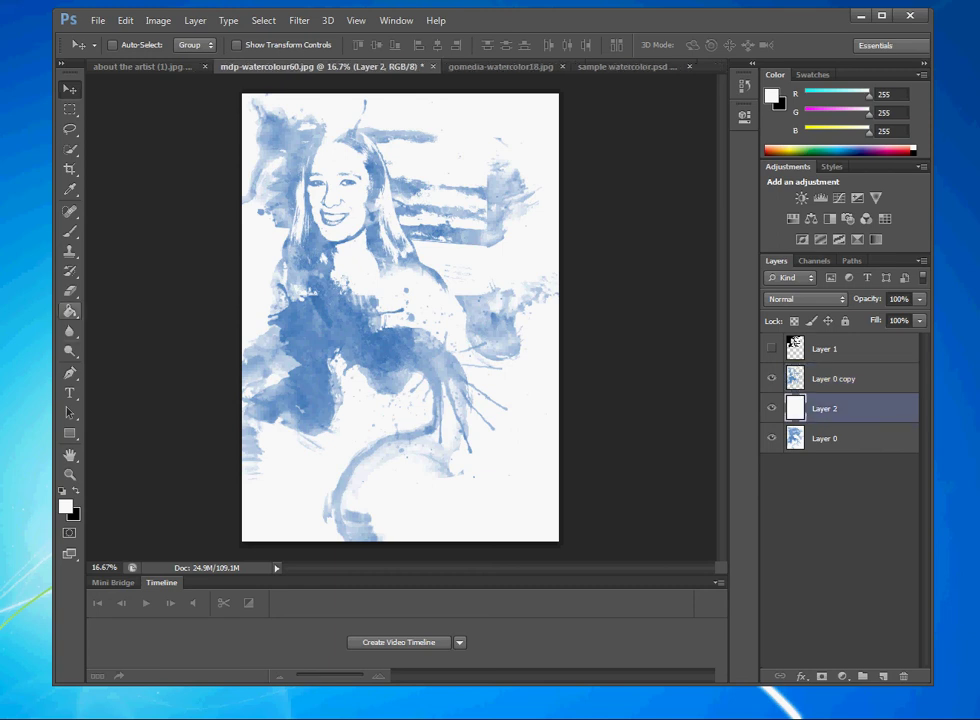
{"action": "key", "text": "e"}
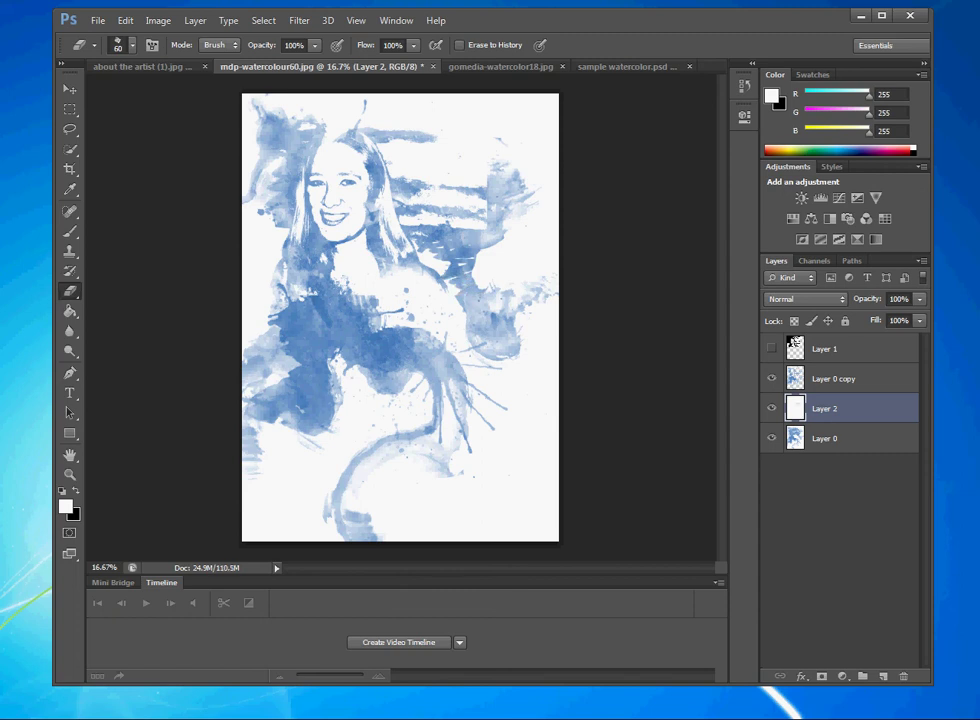
Step: Partly erase Layer 2 over the striped background at 34% opacity, and paint white size 13 brush strokes beside the shoulder
{"action": "left_click", "coordinate": [314, 45]}
{"action": "left_click", "coordinate": [264, 63]}
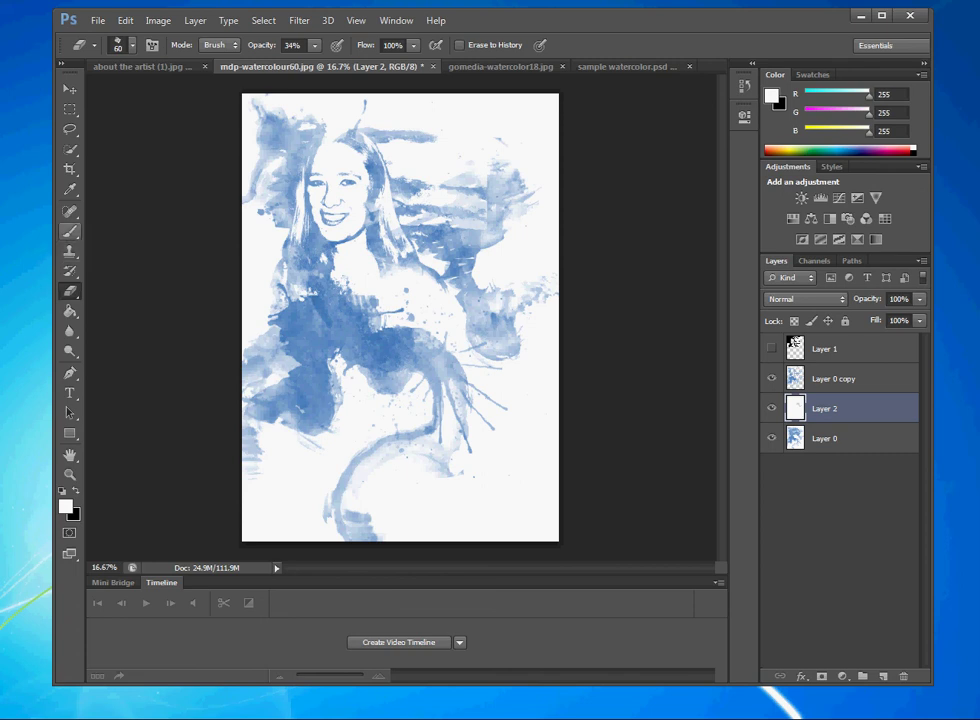
{"action": "key", "text": "b"}
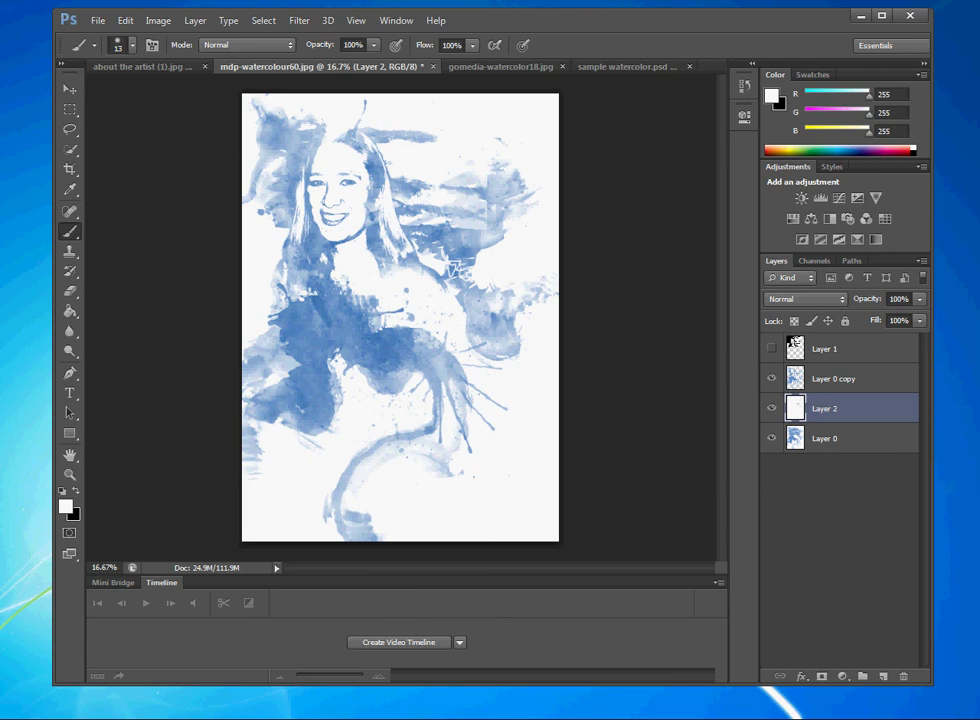
Step: Move a copy of the black-and-white portrait layer into the gomedia-watercolor18.jpg document, over the upper part of the watercolour
{"action": "key", "text": "ctrl+Tab"}
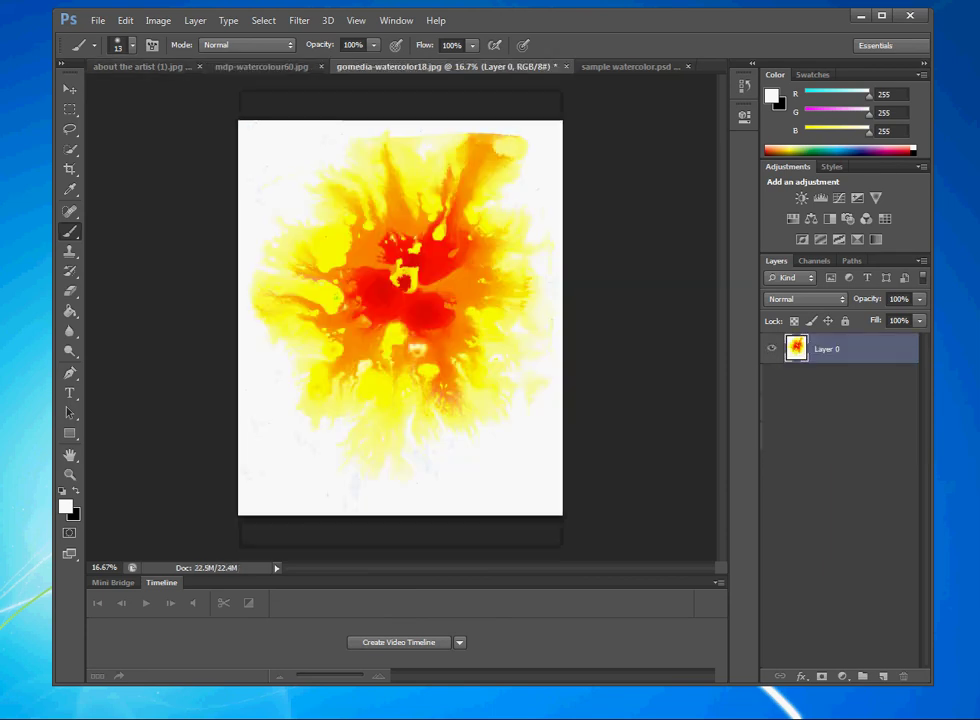
{"action": "key", "text": "ctrl+Tab"}
{"action": "key", "text": "ctrl+Tab"}
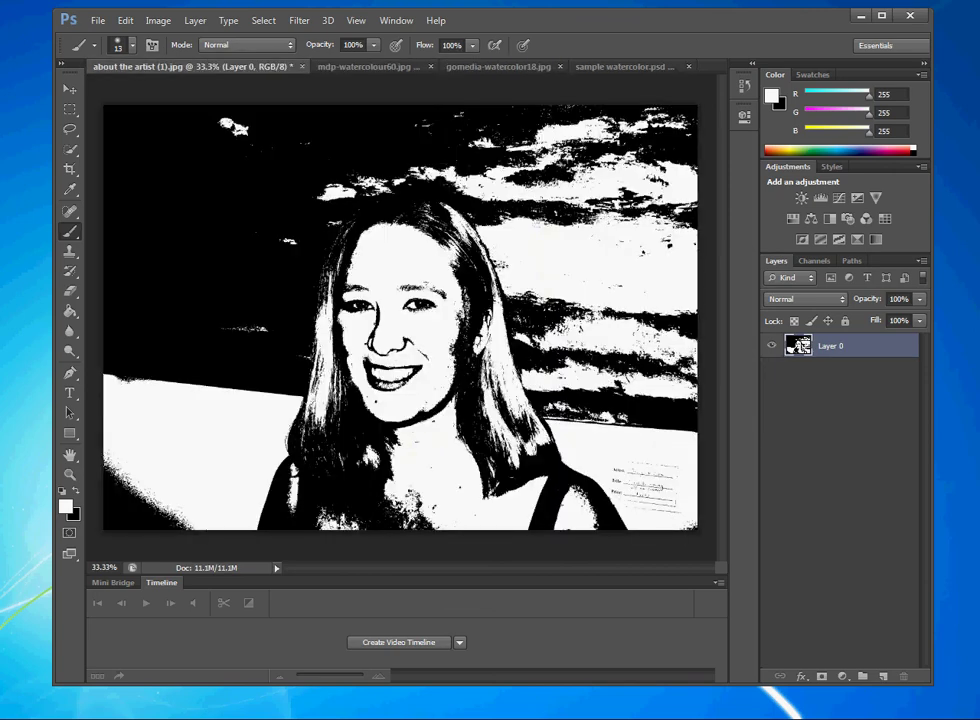
{"action": "key", "text": "v"}
{"action": "left_click_drag", "start_coordinate": [406, 360], "coordinate": [413, 250]}
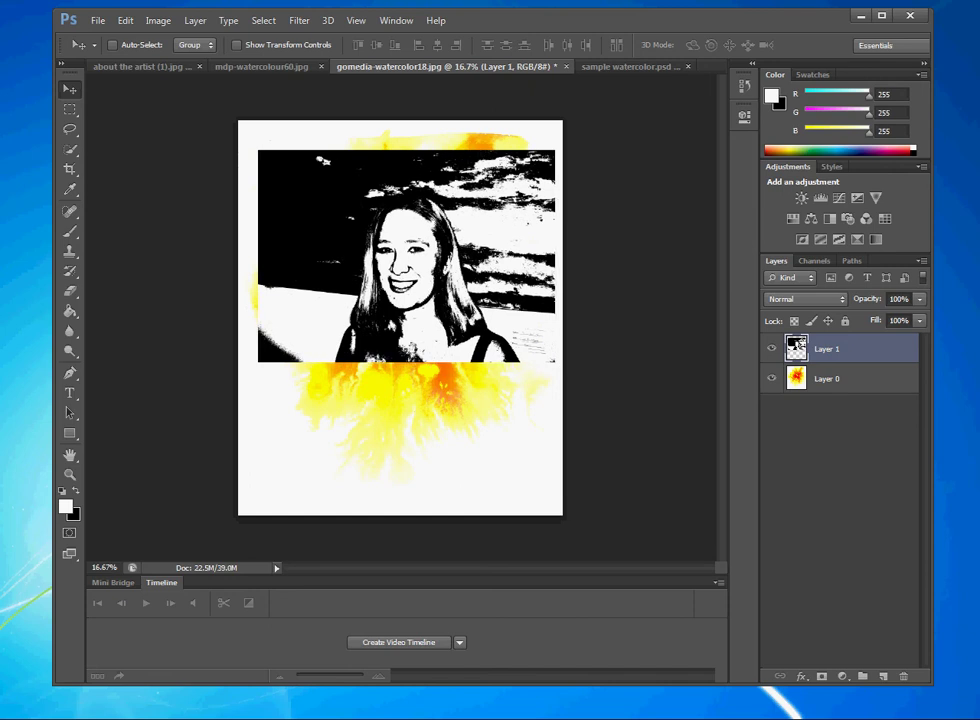
Step: Scale the portrait layer to about 114% with Free Transform and position it across the canvas's full width
{"action": "key", "text": "ctrl+t"}
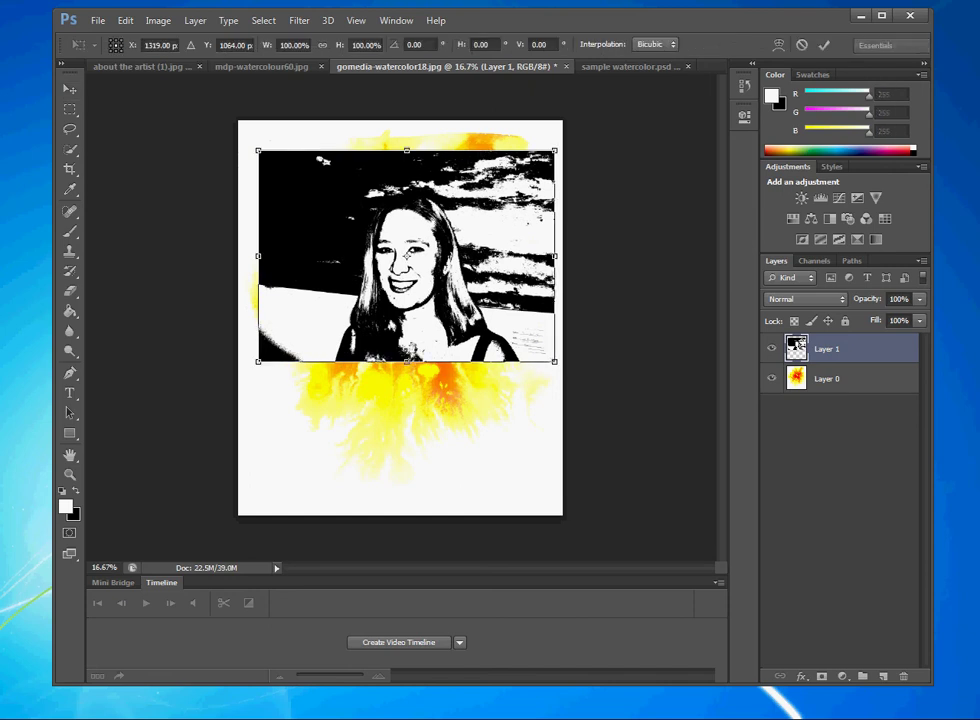
{"action": "left_click_drag", "start_coordinate": [258, 361], "coordinate": [216, 393]}
{"action": "mouse_move", "coordinate": [380, 300]}
{"action": "left_mouse_down"}
{"action": "mouse_move", "coordinate": [402, 277]}
{"action": "mouse_move", "coordinate": [393, 285]}
{"action": "left_mouse_up"}
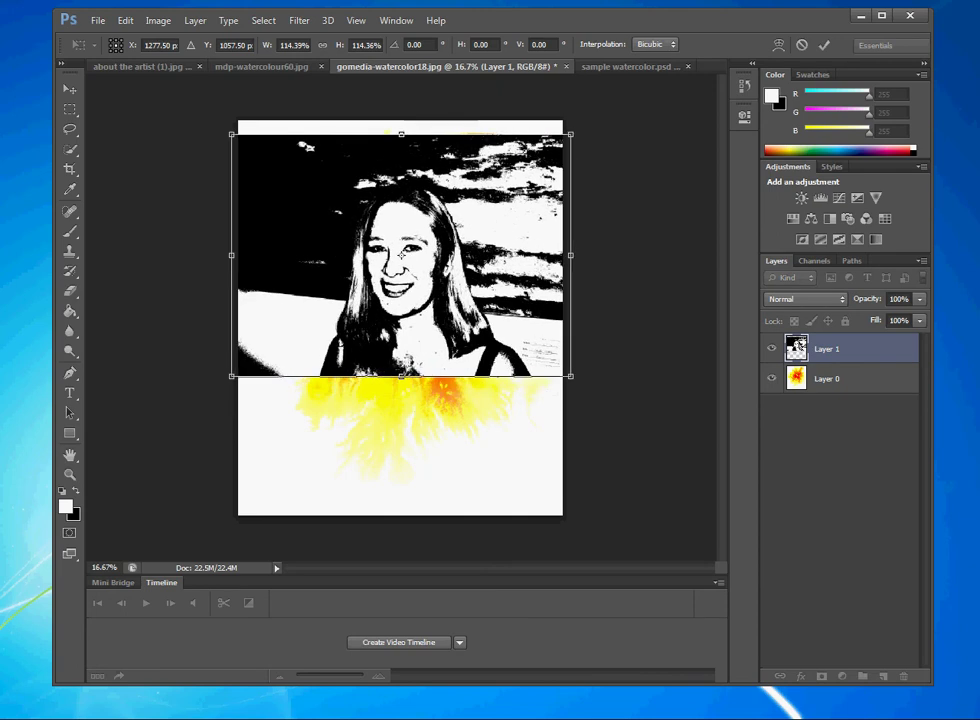
{"action": "key", "text": "Return"}
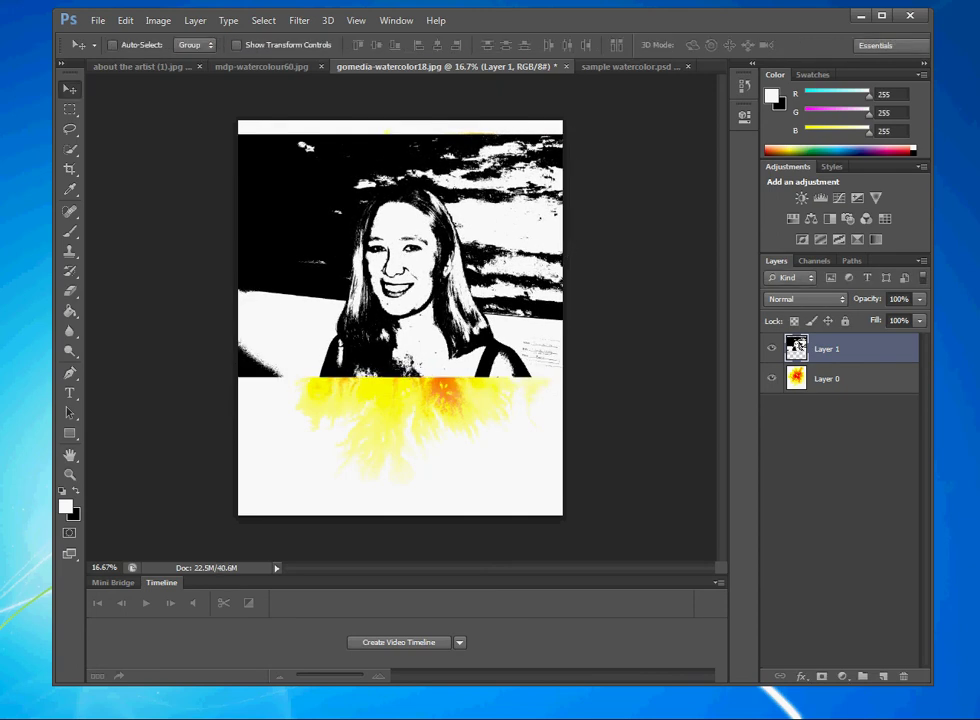
Step: Duplicate the red-and-yellow watercolour layer, Layer 0
{"action": "left_click", "coordinate": [840, 378]}
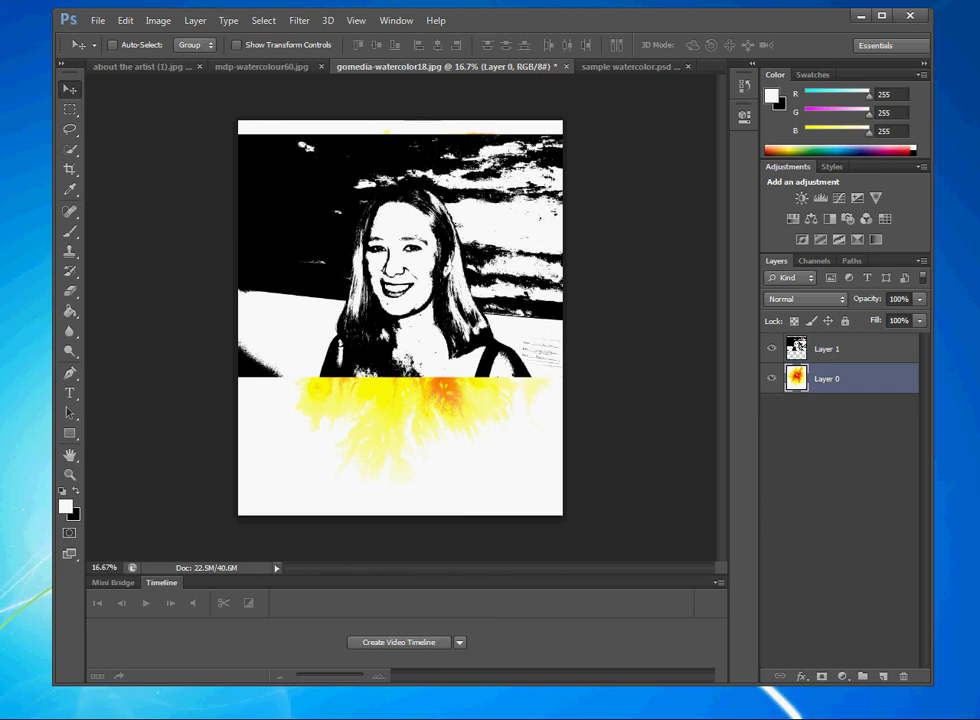
{"action": "double_click", "coordinate": [866, 378]}
{"action": "key", "text": "Escape"}
{"action": "right_click", "coordinate": [912, 378]}
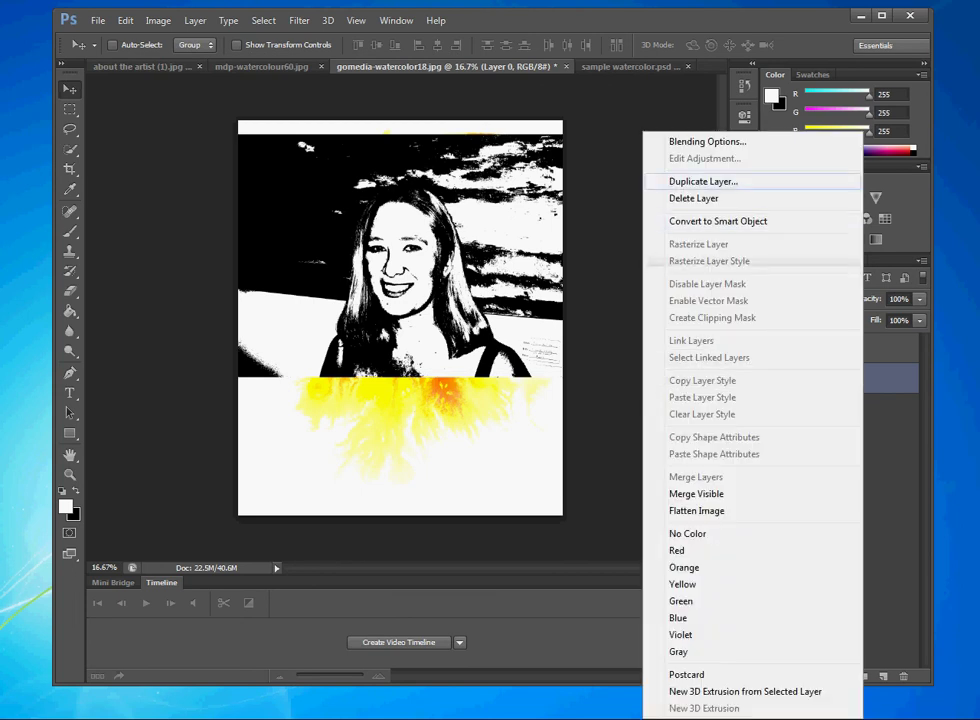
{"action": "left_click", "coordinate": [722, 173]}
{"action": "key", "text": "Return"}
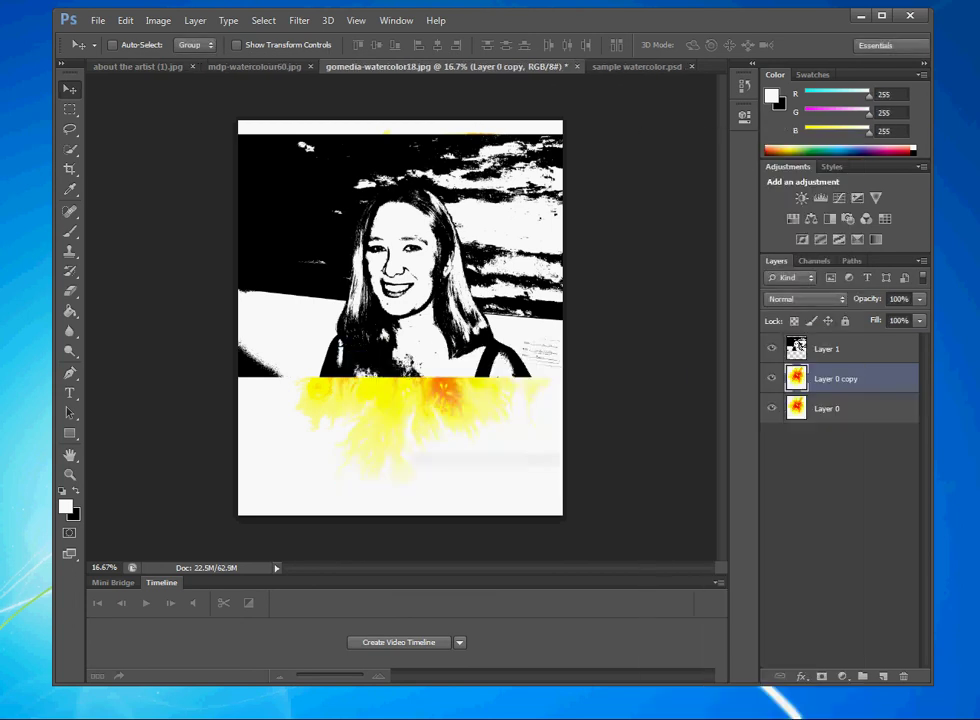
Step: Add a new layer directly above Layer 0 and fill it with white
{"action": "left_click", "coordinate": [852, 408]}
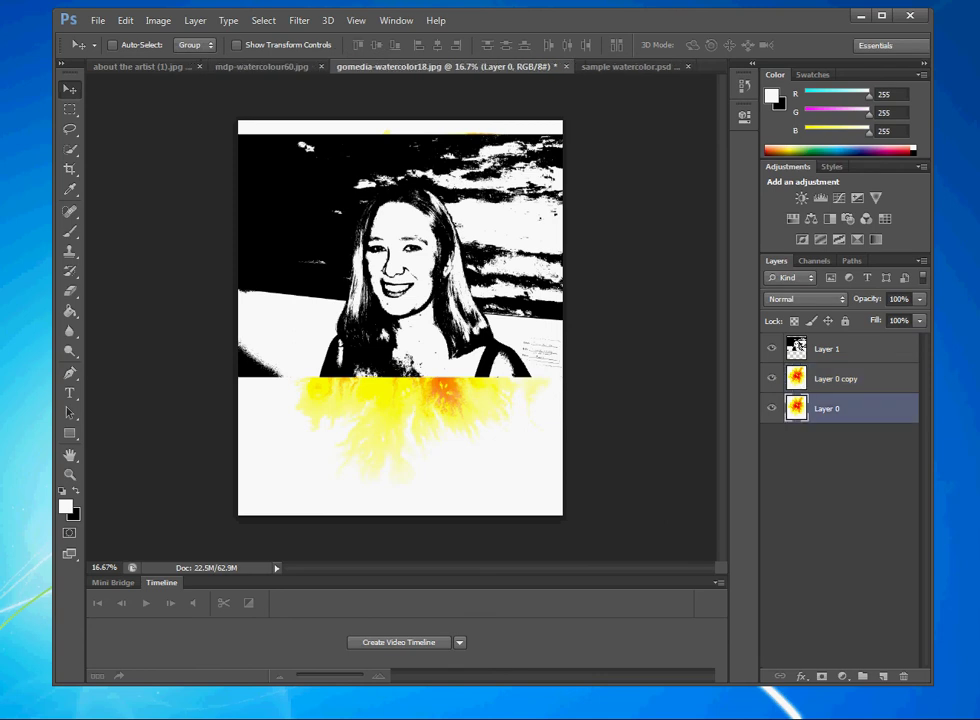
{"action": "left_click", "coordinate": [883, 676]}
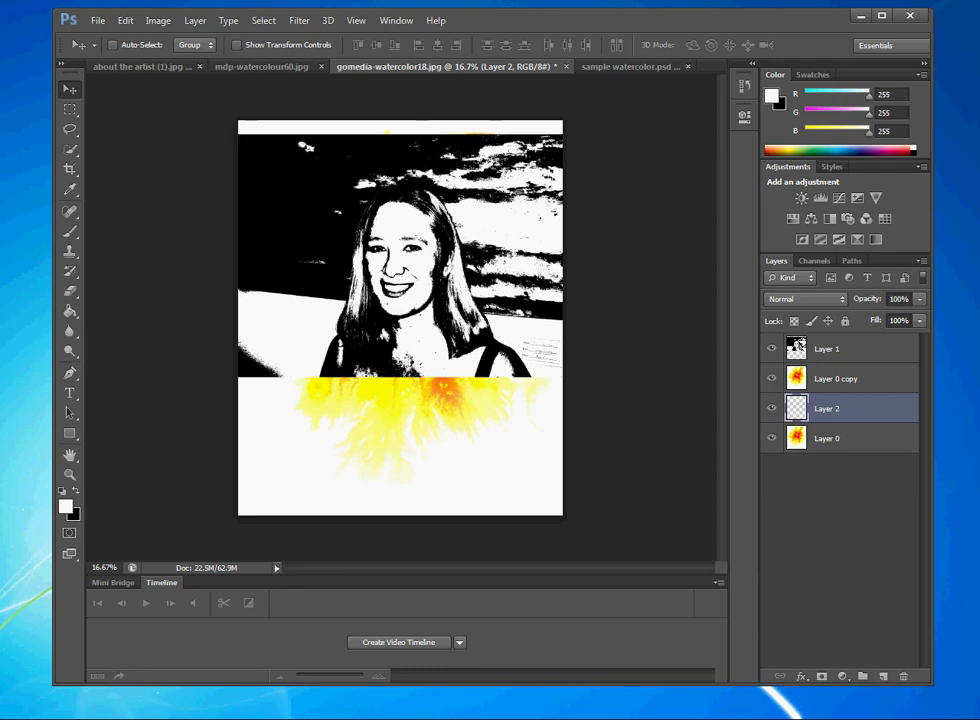
{"action": "key", "text": "g"}
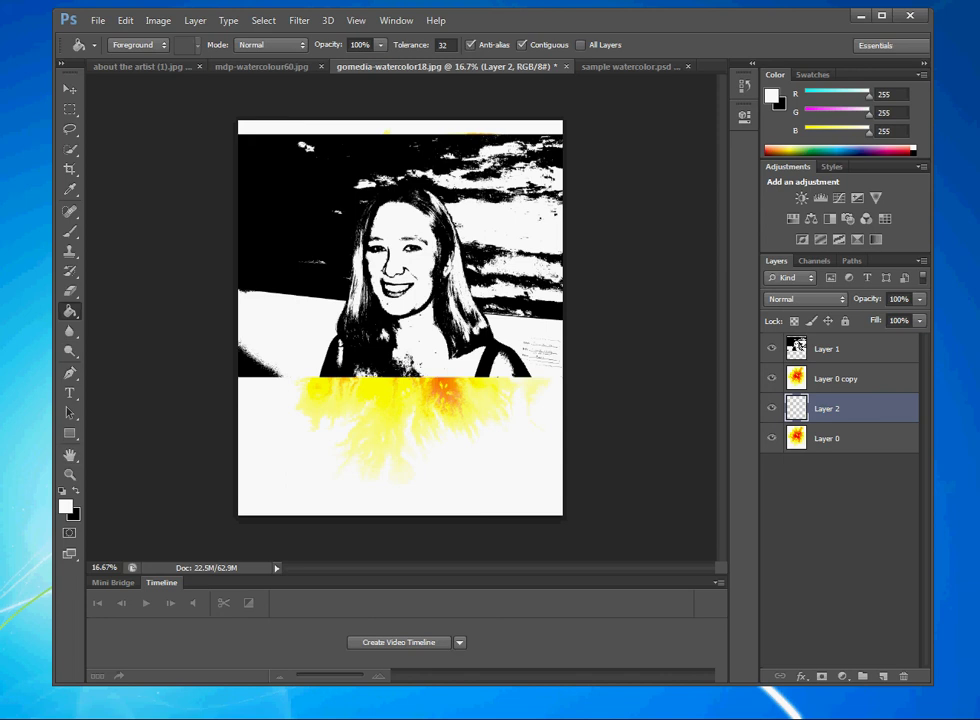
{"action": "key", "text": "alt+BackSpace"}
Step: Try to delete the white areas, selected with Color Range at fuzziness 40, from Layer 0 copy and hide Layer 1
{"action": "left_click", "coordinate": [836, 378]}
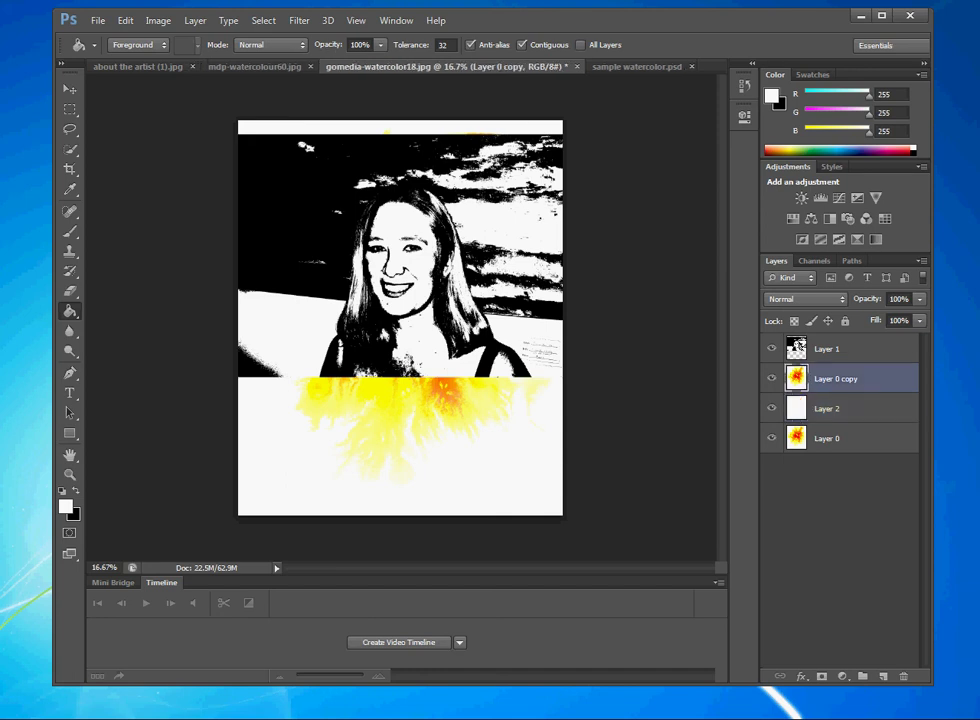
{"action": "left_click", "coordinate": [836, 408]}
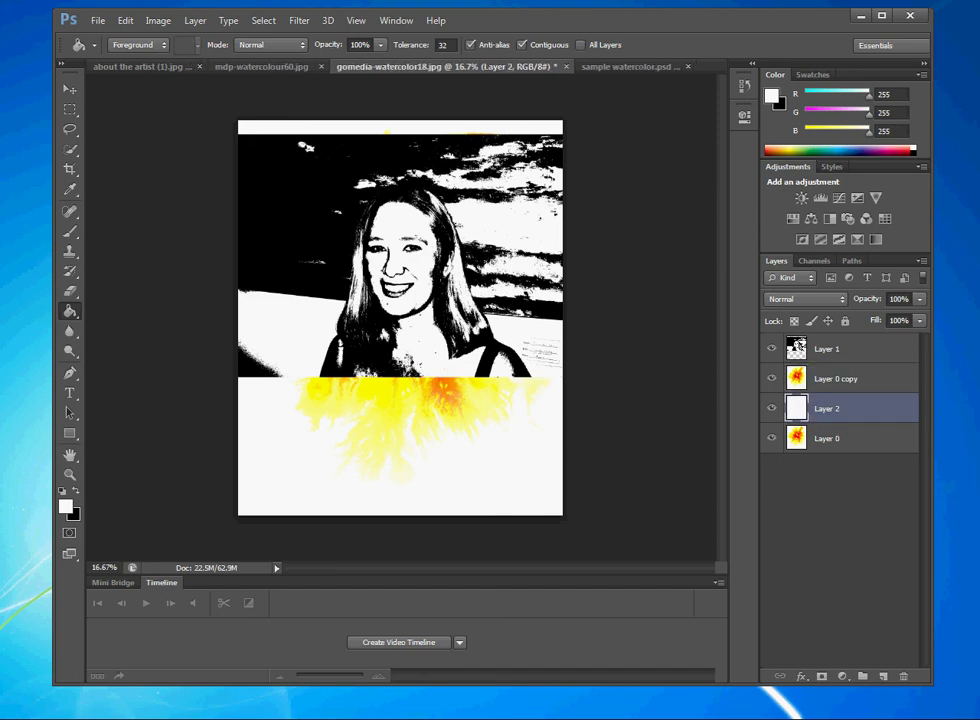
{"action": "left_click", "coordinate": [836, 438]}
{"action": "left_click", "coordinate": [799, 346]}
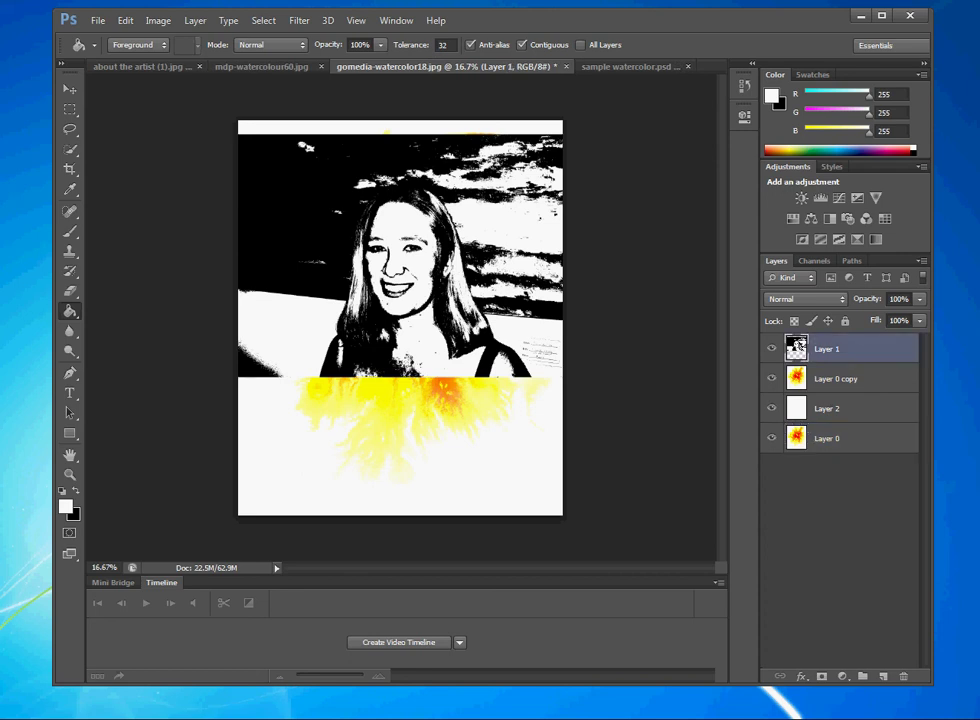
{"action": "left_click", "coordinate": [263, 20]}
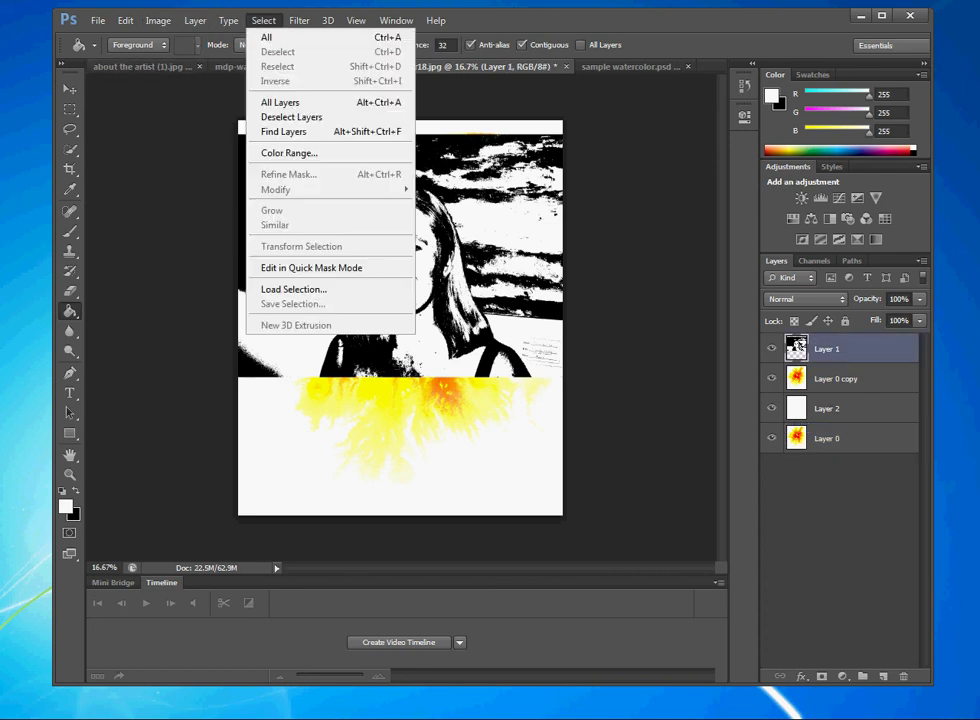
{"action": "left_click", "coordinate": [290, 152]}
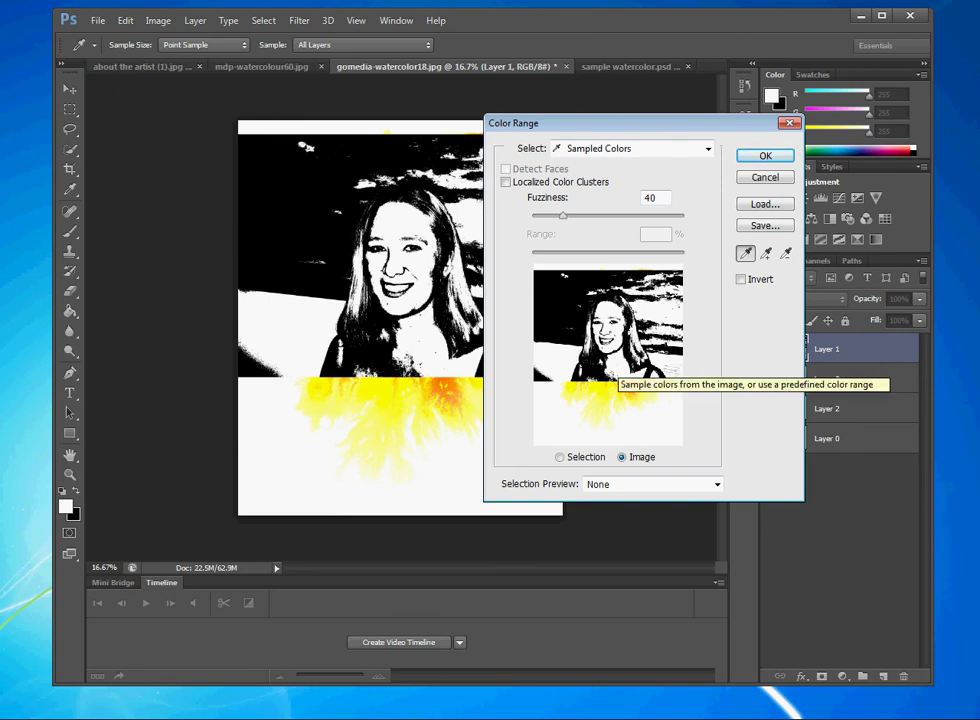
{"action": "left_click", "coordinate": [765, 155]}
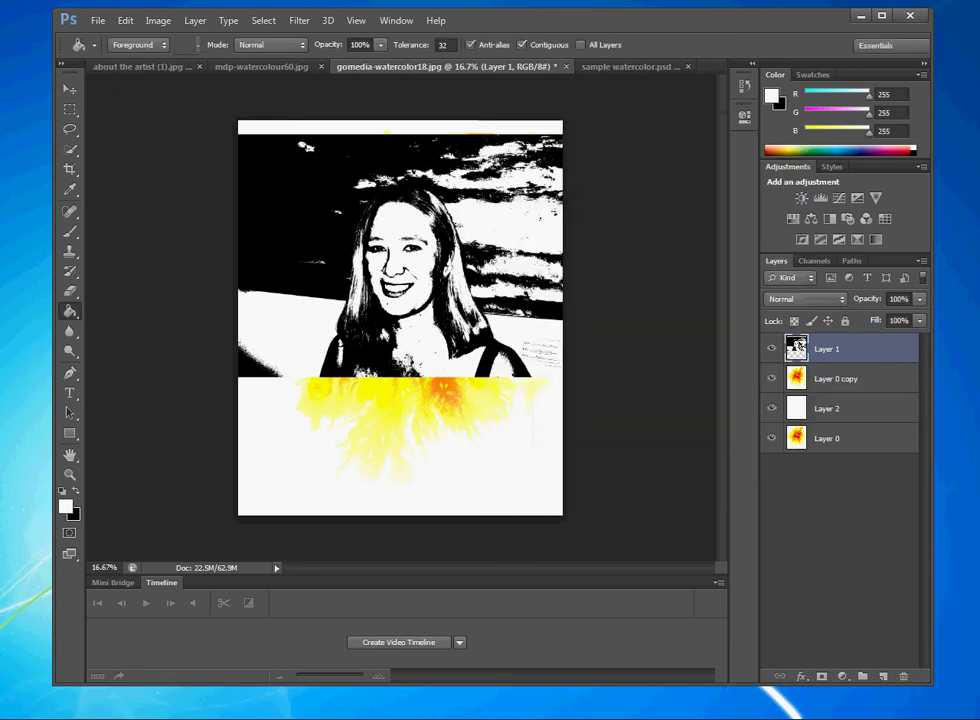
{"action": "left_click", "coordinate": [797, 375]}
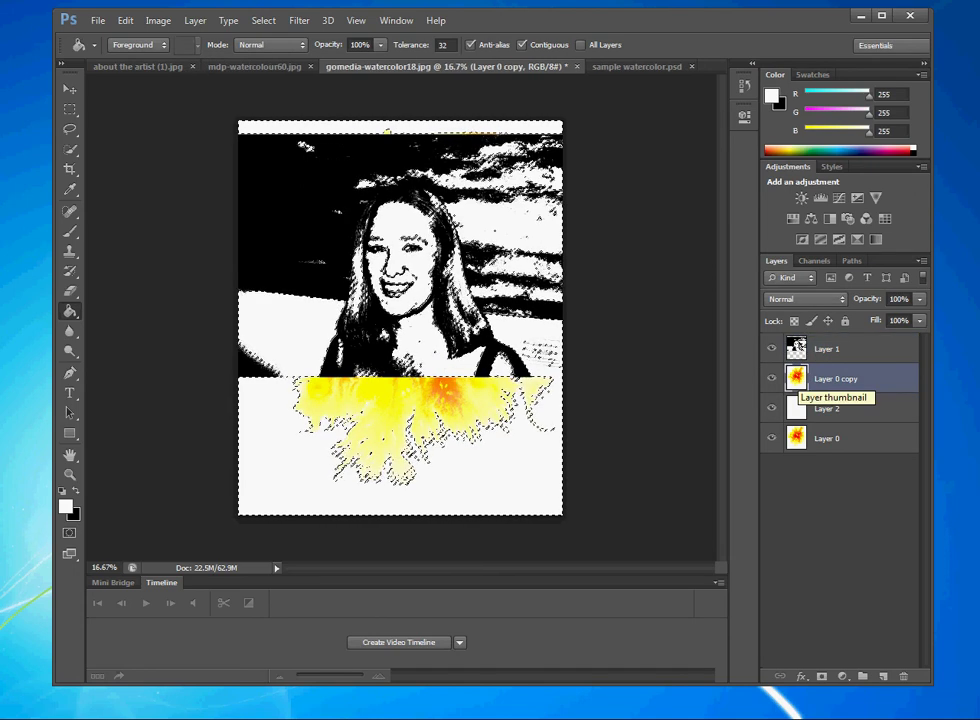
{"action": "key", "text": "Delete"}
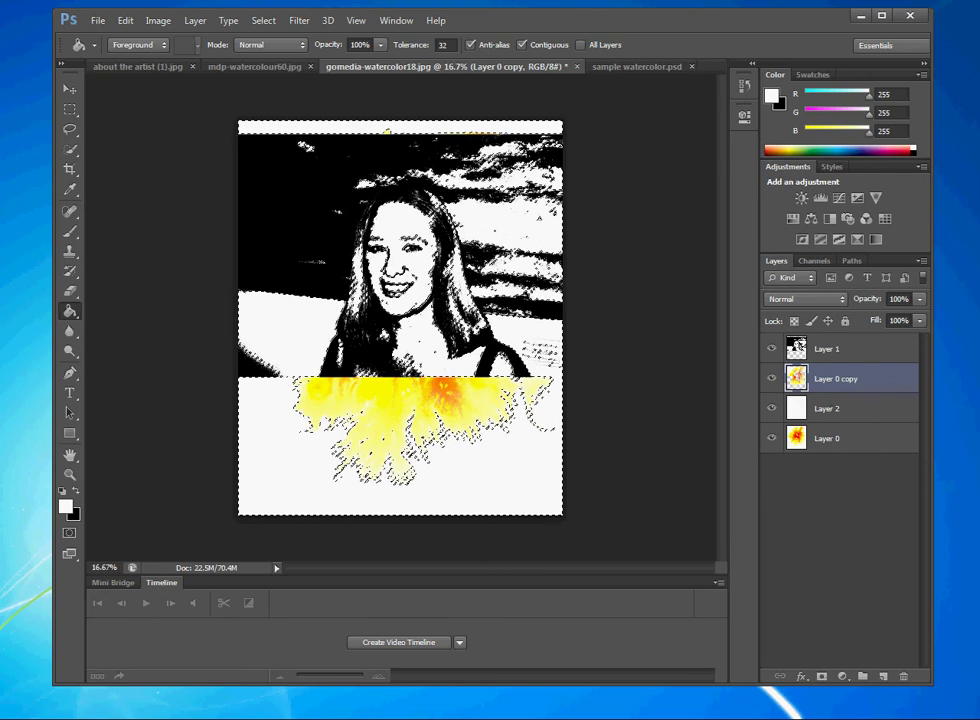
{"action": "left_click", "coordinate": [800, 346]}
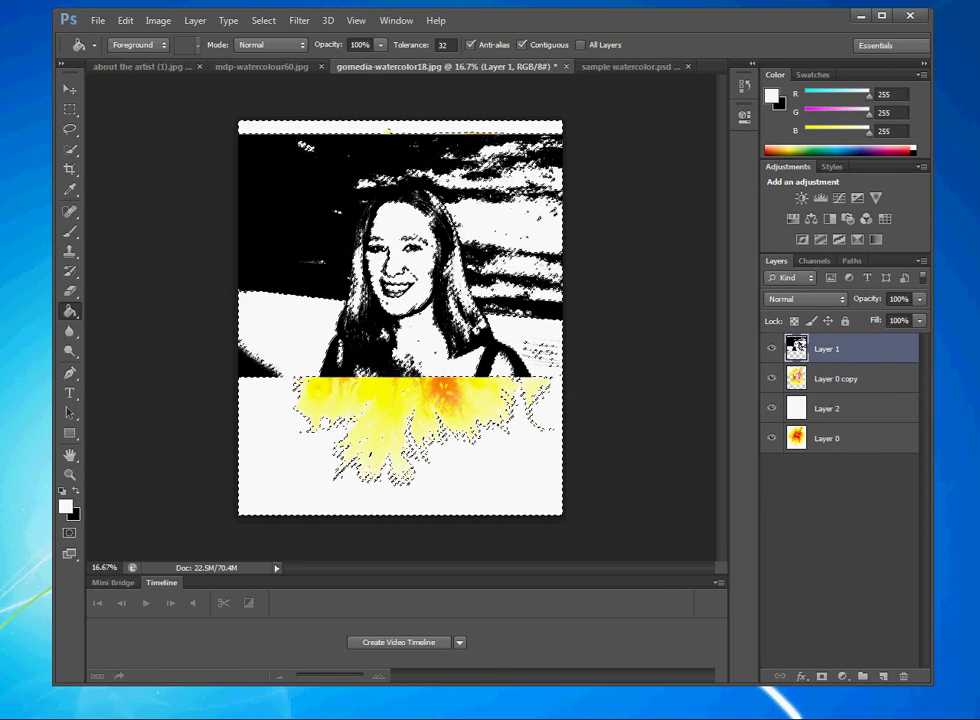
{"action": "left_click", "coordinate": [771, 348]}
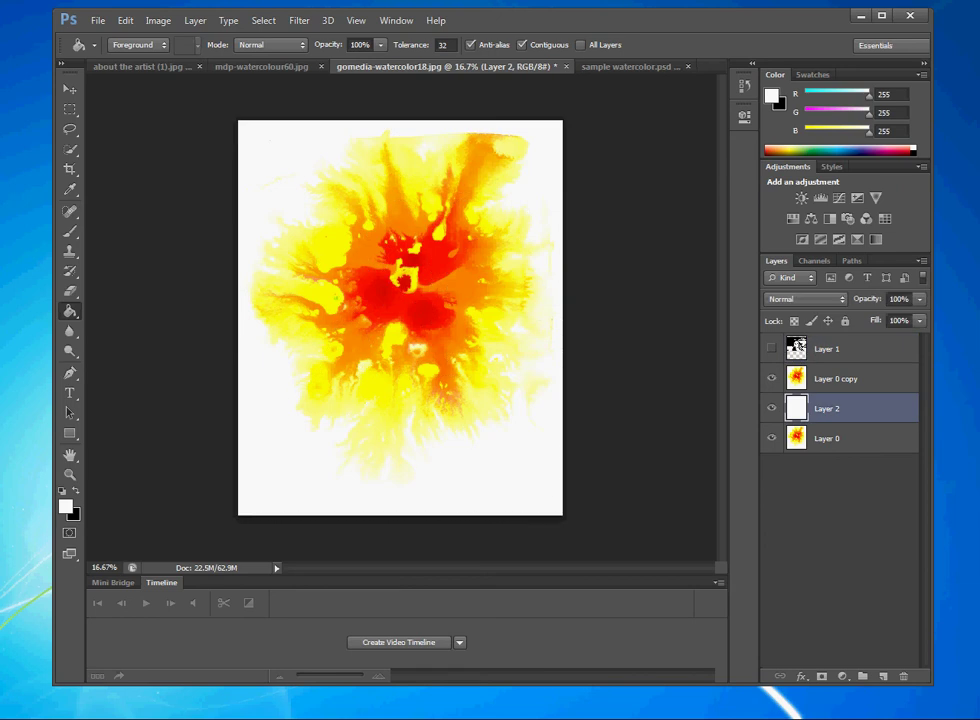
Step: Show Layer 1 and move the black-and-white portrait up and left to the canvas's upper left corner
{"action": "left_click", "coordinate": [800, 345]}
{"action": "left_click", "coordinate": [771, 348]}
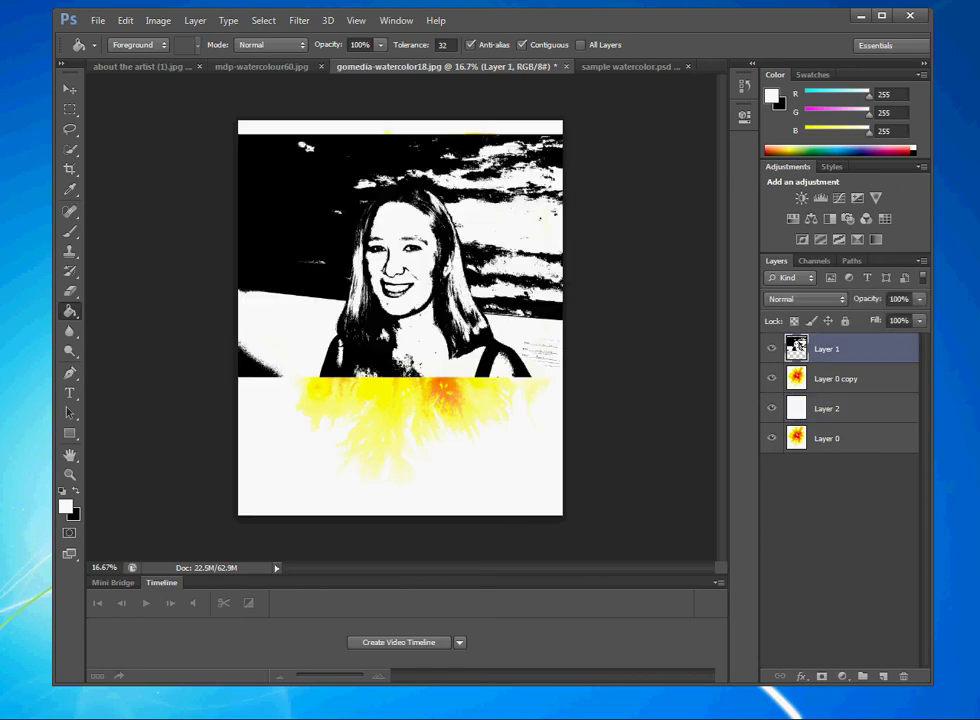
{"action": "key", "text": "v"}
{"action": "left_click_drag", "start_coordinate": [400, 250], "coordinate": [373, 236]}
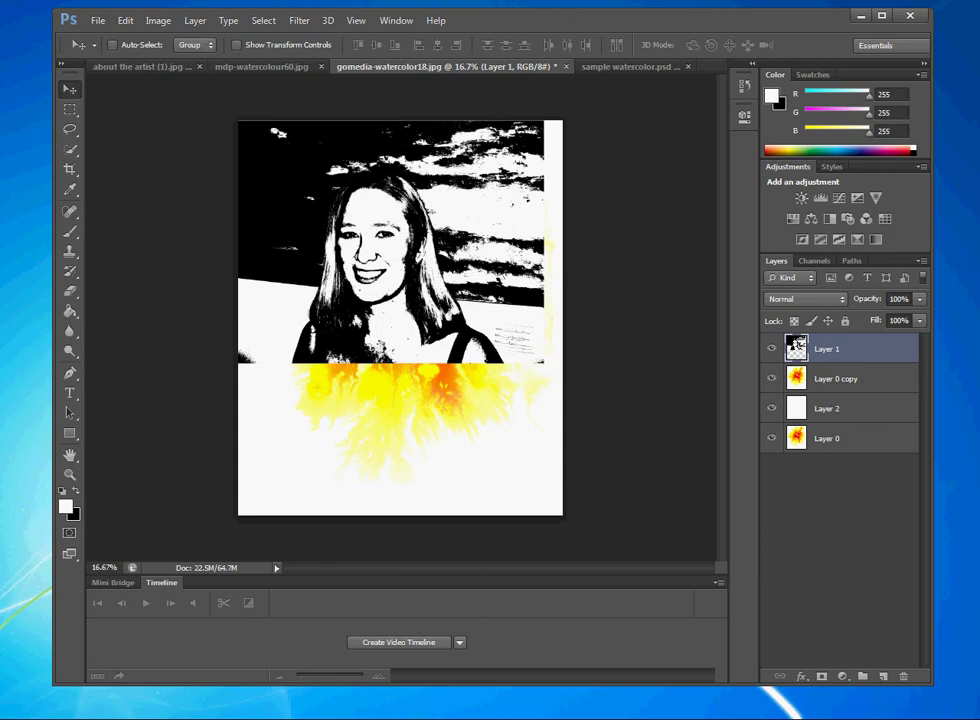
Step: Select the white areas with Color Range using Sampled Colors at fuzziness 40, and delete them from Layer 0 copy
{"action": "key", "text": "alt+bracketleft"}
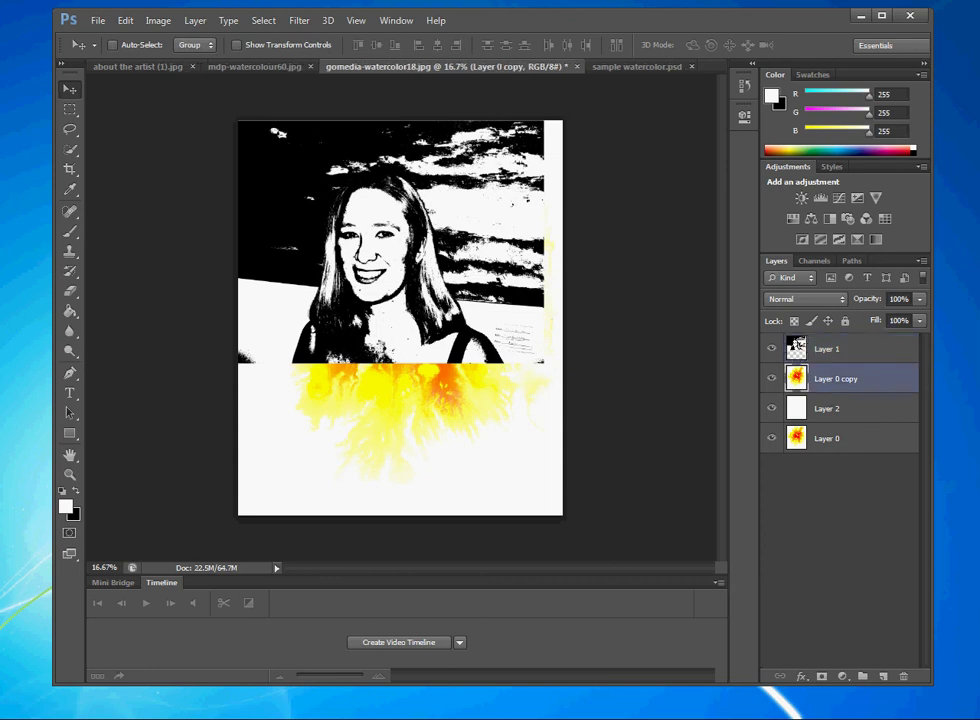
{"action": "key", "text": "alt+bracketright"}
{"action": "key", "text": "alt+s"}
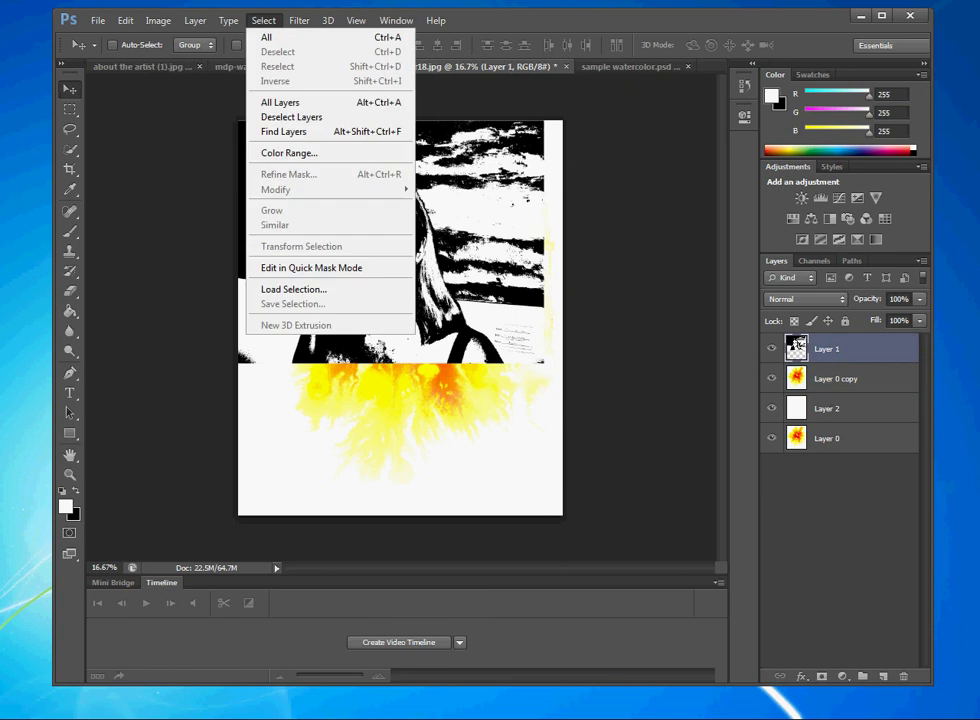
{"action": "key", "text": "Down"}
{"action": "key", "text": "Down"}
{"action": "key", "text": "Down"}
{"action": "key", "text": "Down"}
{"action": "key", "text": "Down"}
{"action": "key", "text": "Down"}
{"action": "key", "text": "Down"}
{"action": "key", "text": "Down"}
{"action": "key", "text": "Return"}
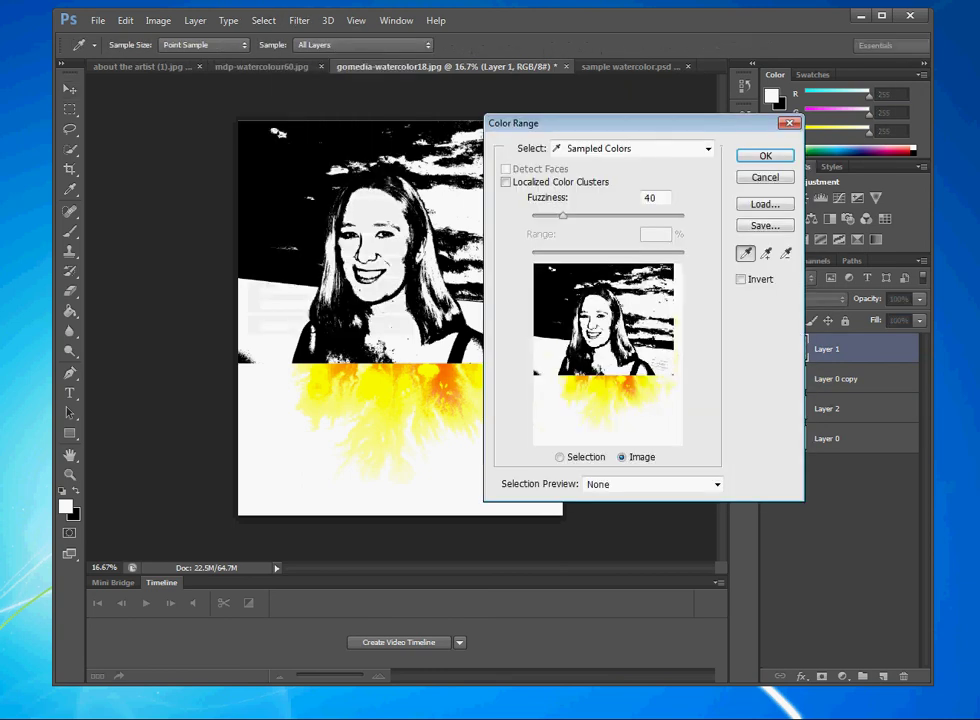
{"action": "key", "text": "Return"}
{"action": "key", "text": "v"}
{"action": "key", "text": "alt+bracketleft"}
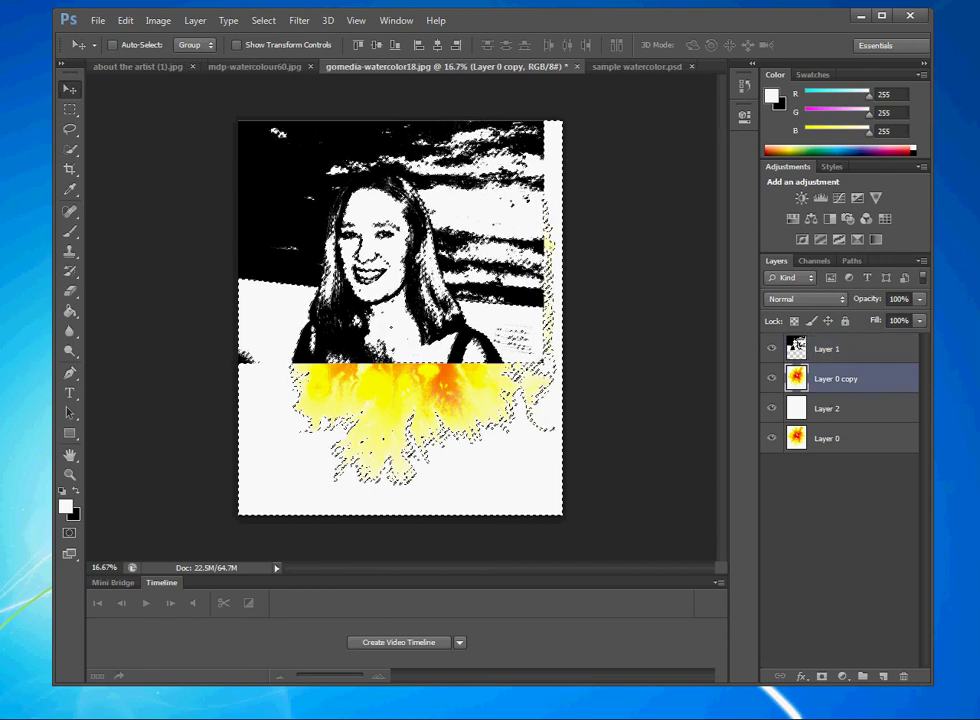
{"action": "key", "text": "Delete"}
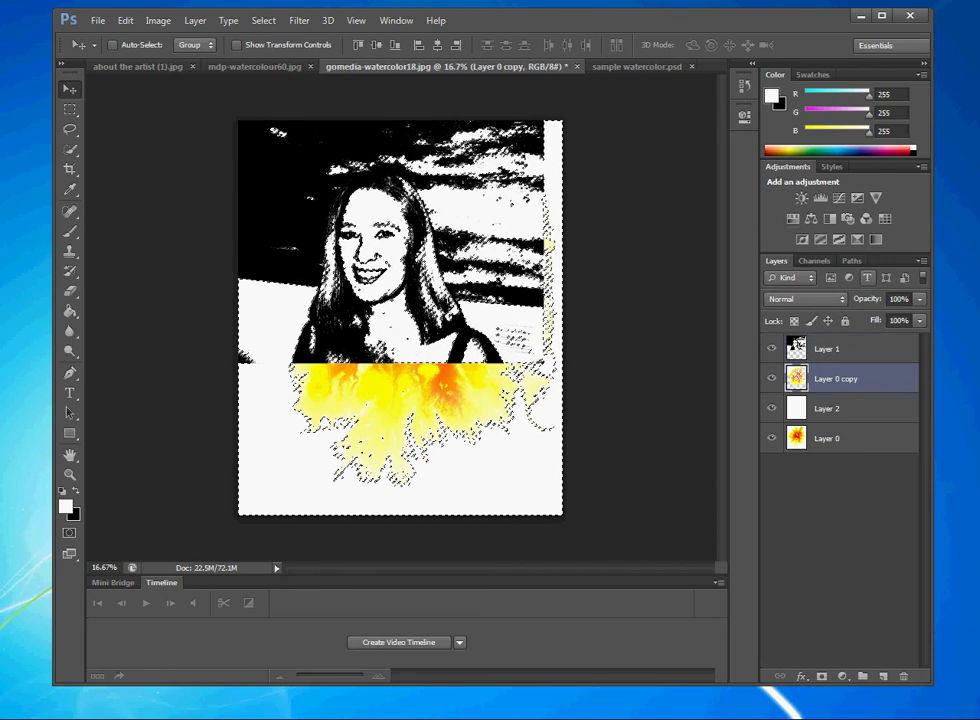
{"action": "key", "text": "ctrl+d"}
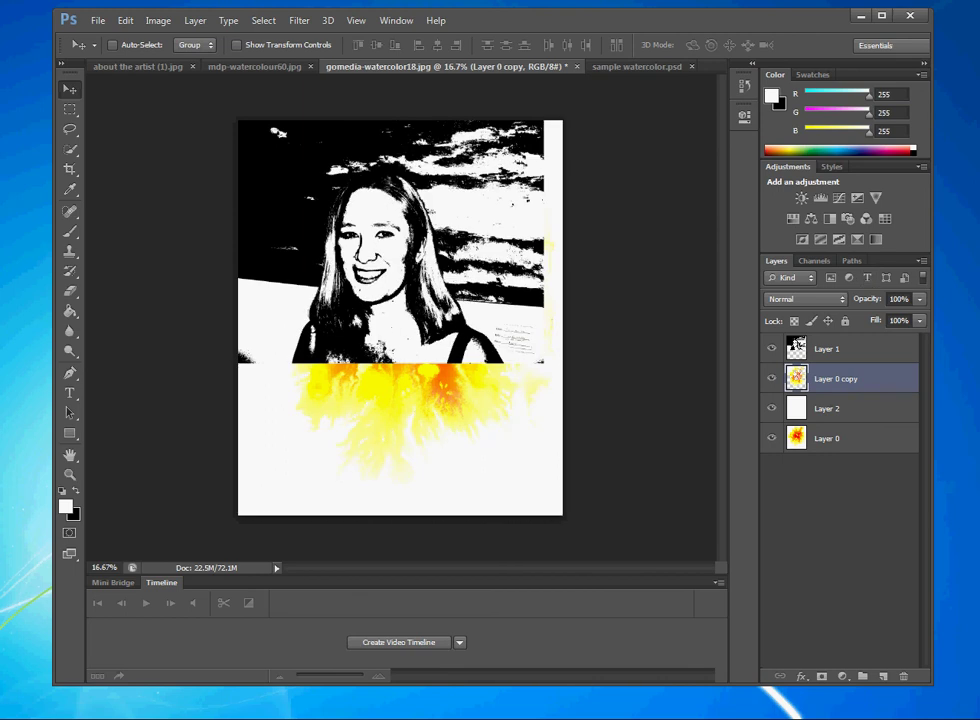
Step: Hide Layer 1 and erase the white Layer 2 around the shoulders, hair and striped background with a size 60 eraser at 100% opacity
{"action": "left_click", "coordinate": [800, 344]}
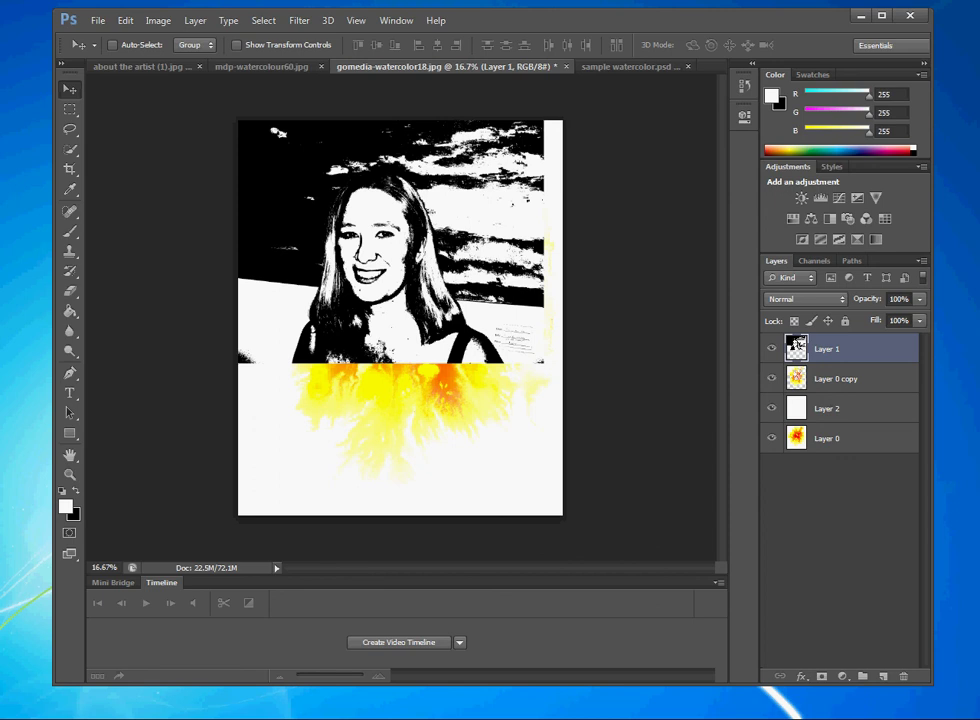
{"action": "left_click", "coordinate": [771, 349]}
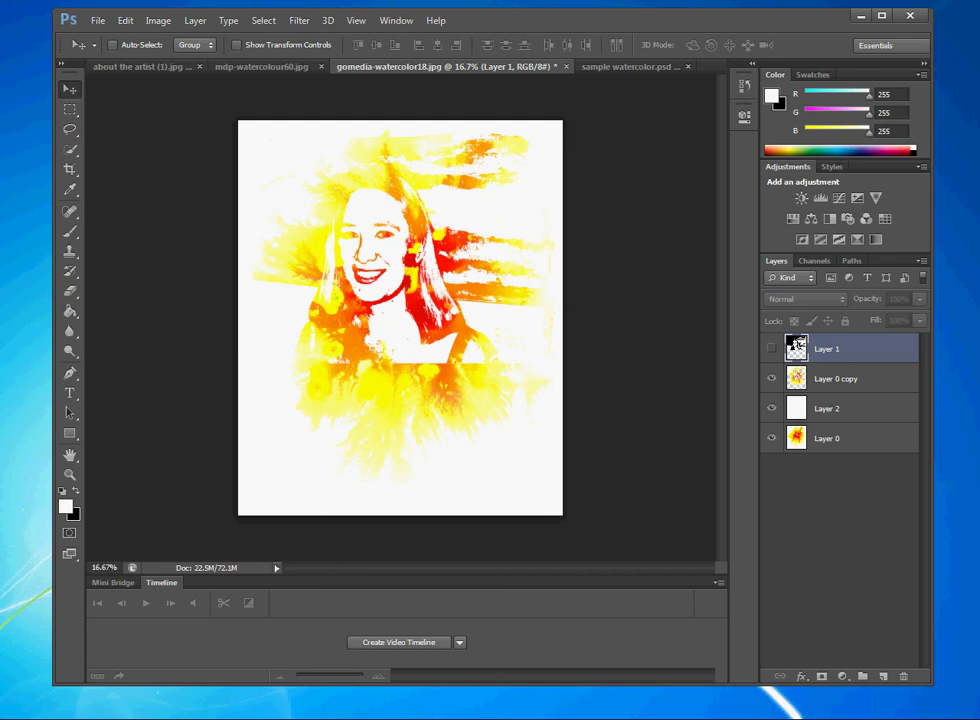
{"action": "left_click", "coordinate": [798, 408]}
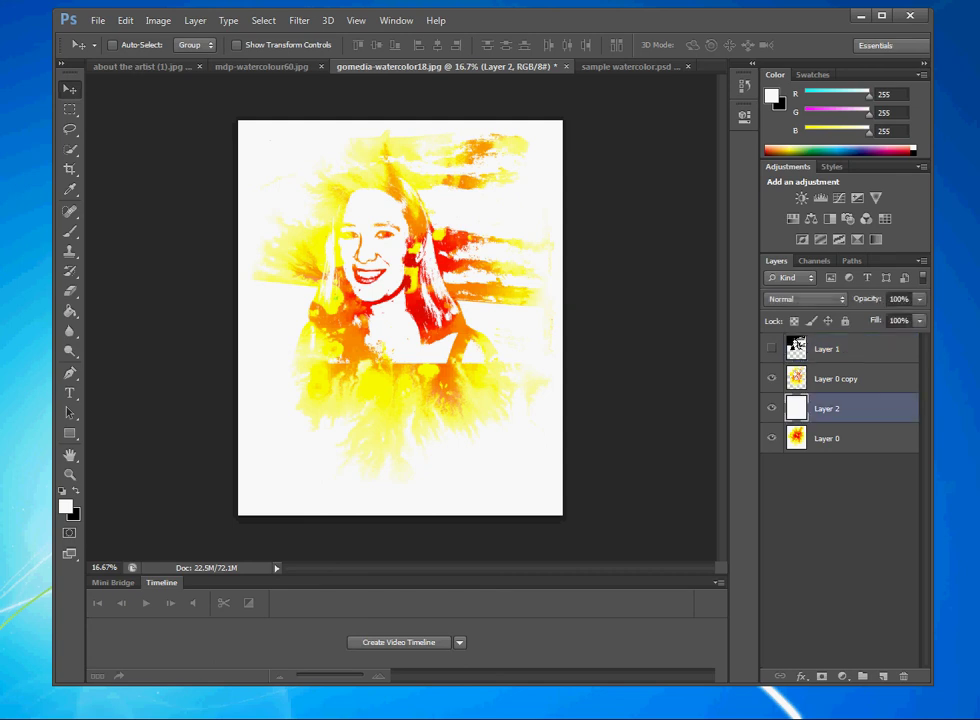
{"action": "key", "text": "e"}
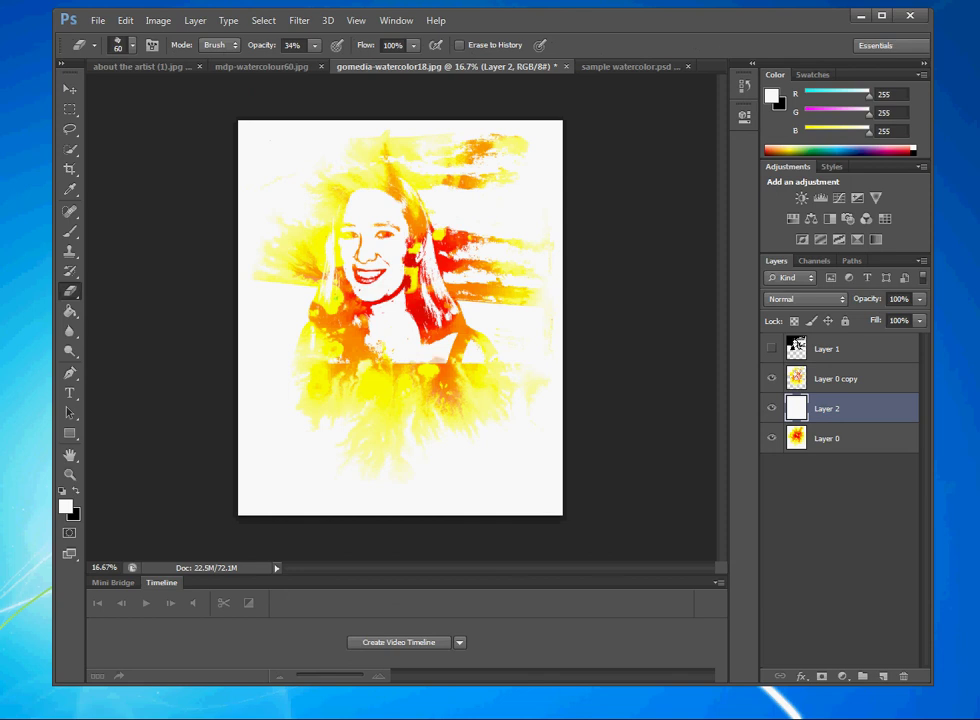
{"action": "mouse_move", "coordinate": [314, 45]}
{"action": "left_mouse_down"}
{"action": "mouse_move", "coordinate": [340, 62]}
{"action": "mouse_move", "coordinate": [366, 62]}
{"action": "left_mouse_up"}
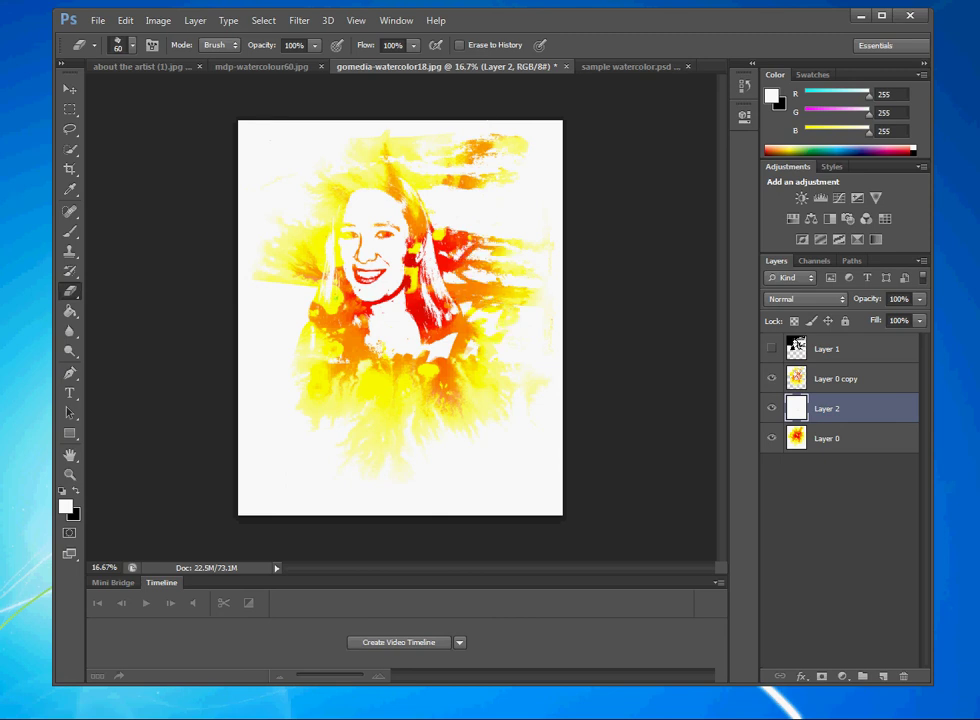
{"action": "mouse_move", "coordinate": [392, 180]}
{"action": "left_mouse_down"}
{"action": "mouse_move", "coordinate": [365, 168]}
{"action": "mouse_move", "coordinate": [380, 122]}
{"action": "mouse_move", "coordinate": [368, 108]}
{"action": "left_mouse_up"}
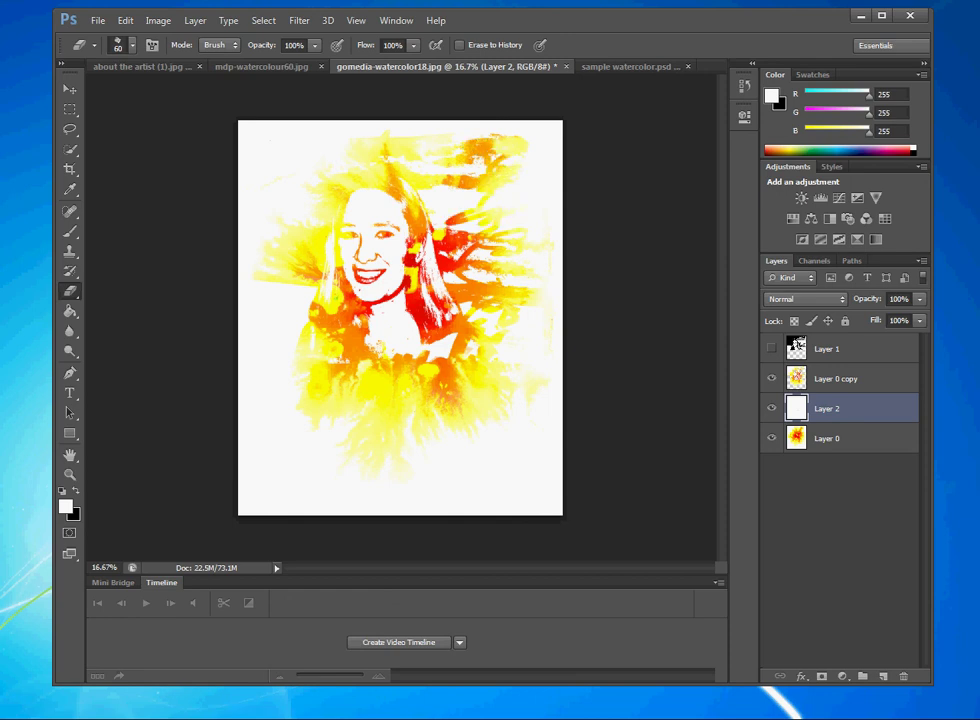
{"action": "mouse_move", "coordinate": [375, 197]}
{"action": "left_mouse_down"}
{"action": "mouse_move", "coordinate": [382, 215]}
{"action": "mouse_move", "coordinate": [402, 216]}
{"action": "mouse_move", "coordinate": [349, 152]}
{"action": "mouse_move", "coordinate": [367, 133]}
{"action": "mouse_move", "coordinate": [322, 146]}
{"action": "mouse_move", "coordinate": [323, 125]}
{"action": "left_mouse_up"}
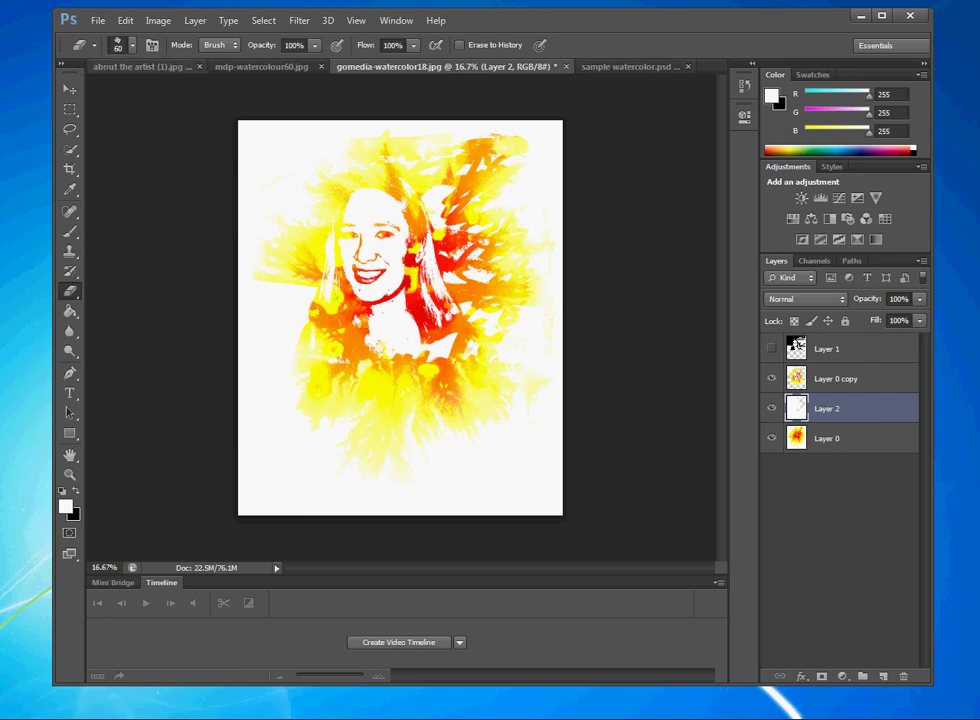
Step: View the thresholded photo and the finished blue portrait in the mdp-watercolour60.jpg document
{"action": "left_click", "coordinate": [141, 66]}
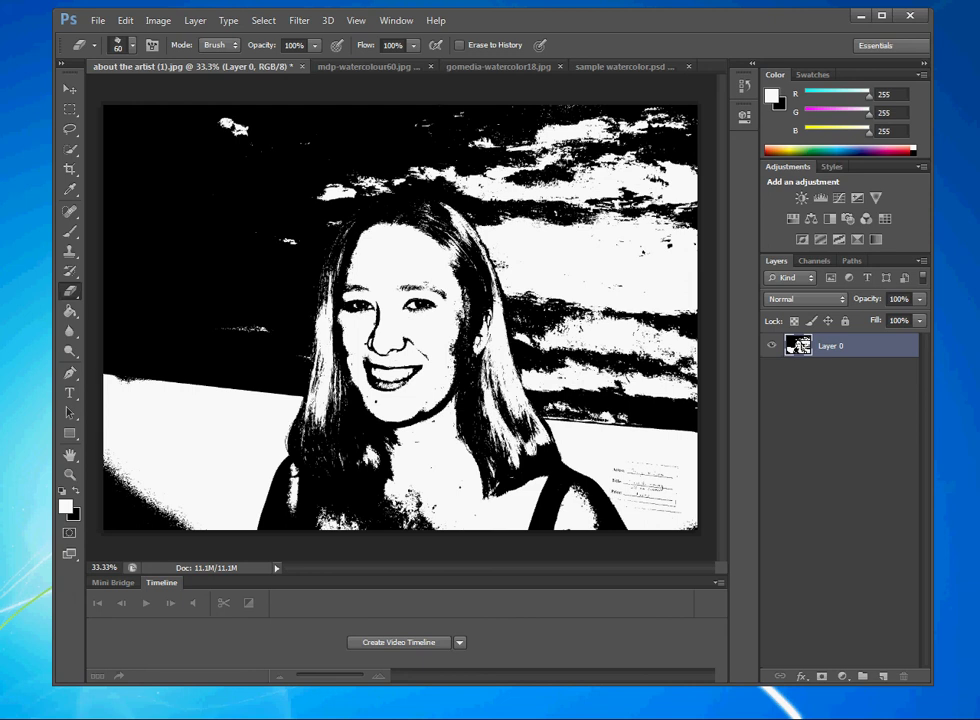
{"action": "left_click", "coordinate": [367, 66]}
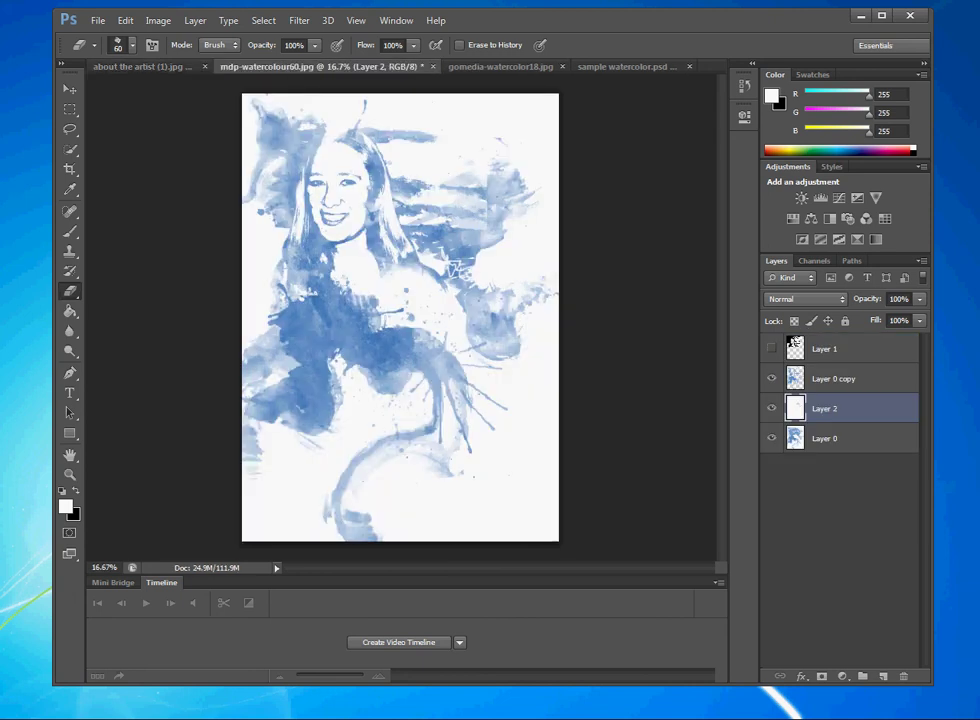